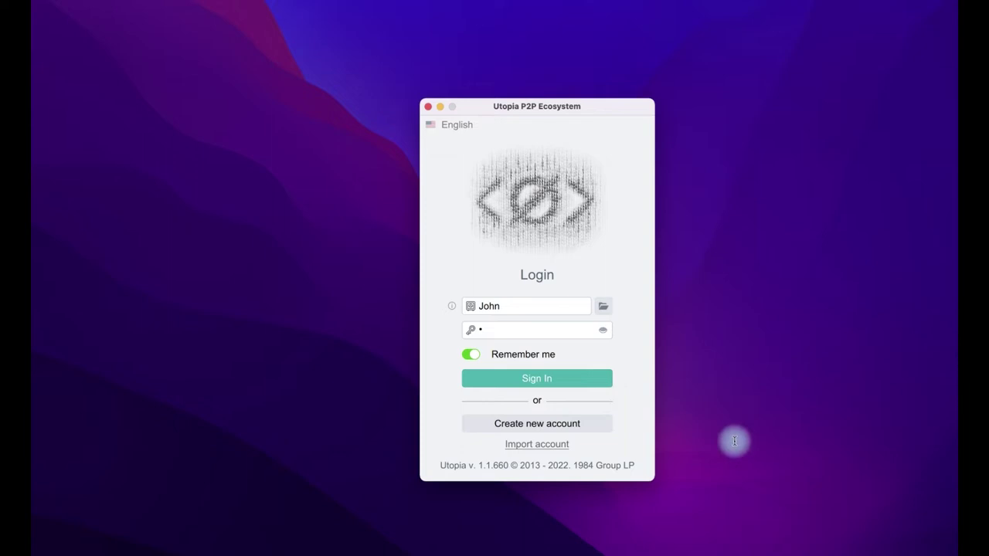
- Sign in to the account, enable the API in the Utopia settings and save the change
key("Return")
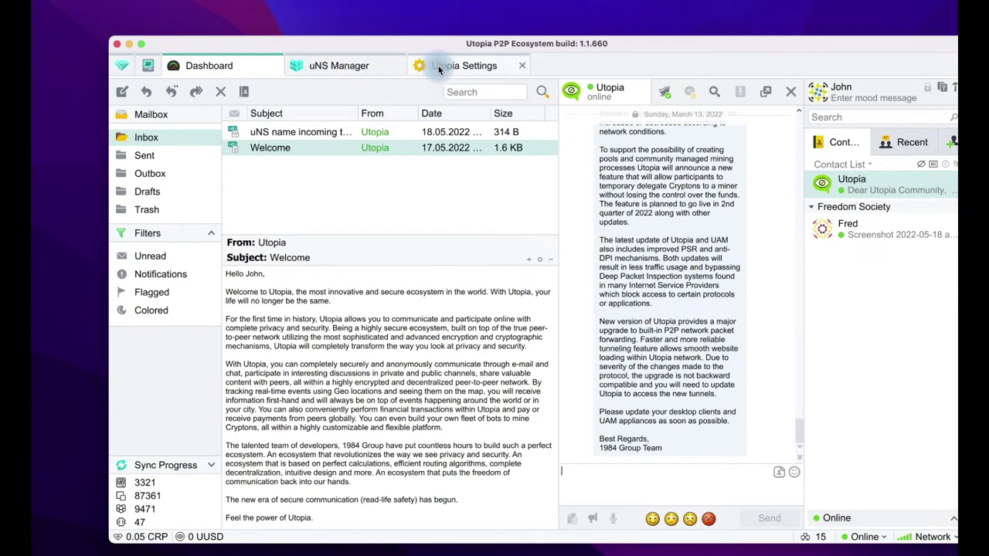
left_click(440, 66)
left_click(161, 365)
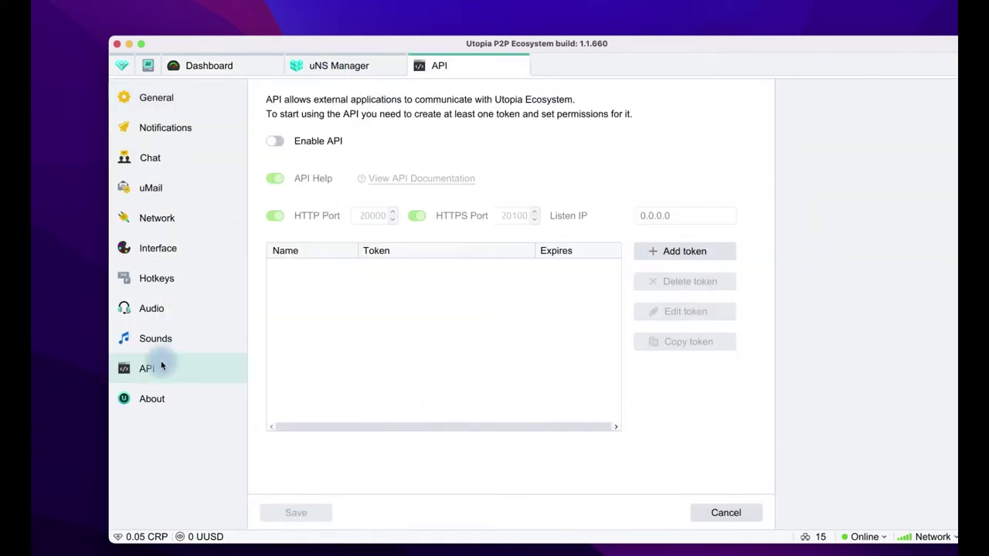
left_click(275, 142)
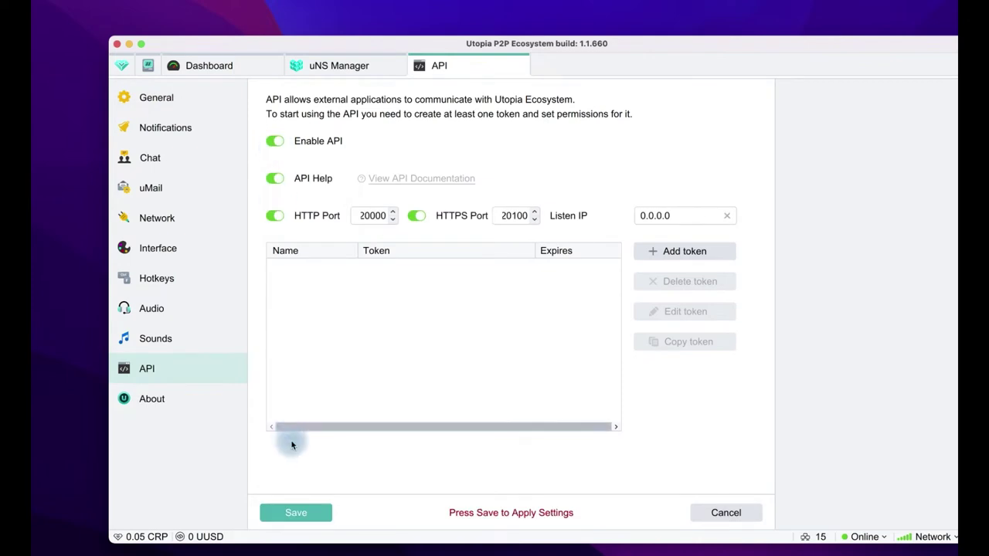
left_click(308, 514)
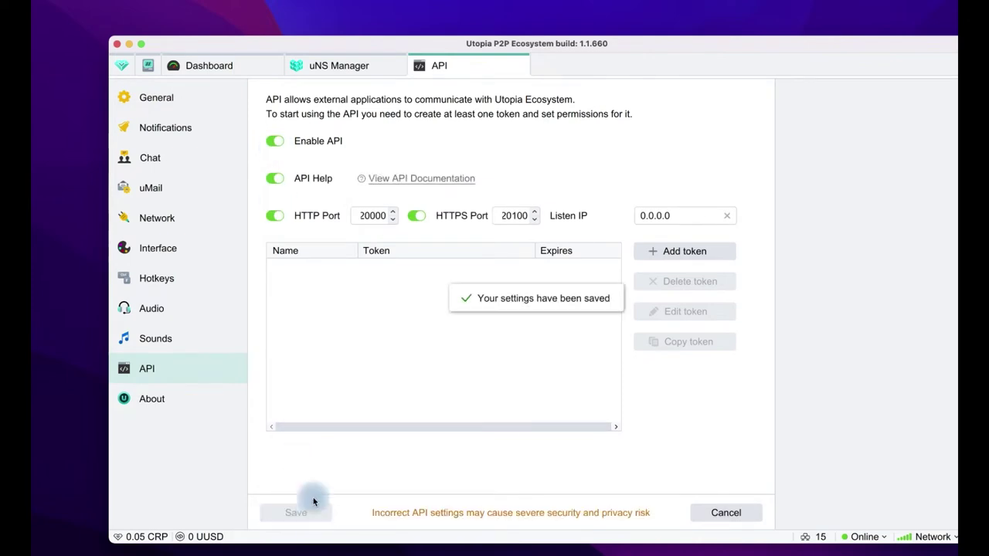
- Open the API documentation in the browser, accepting the non-private connection to 127.0.0.1, and dismiss the voice assistant
left_click(400, 179)
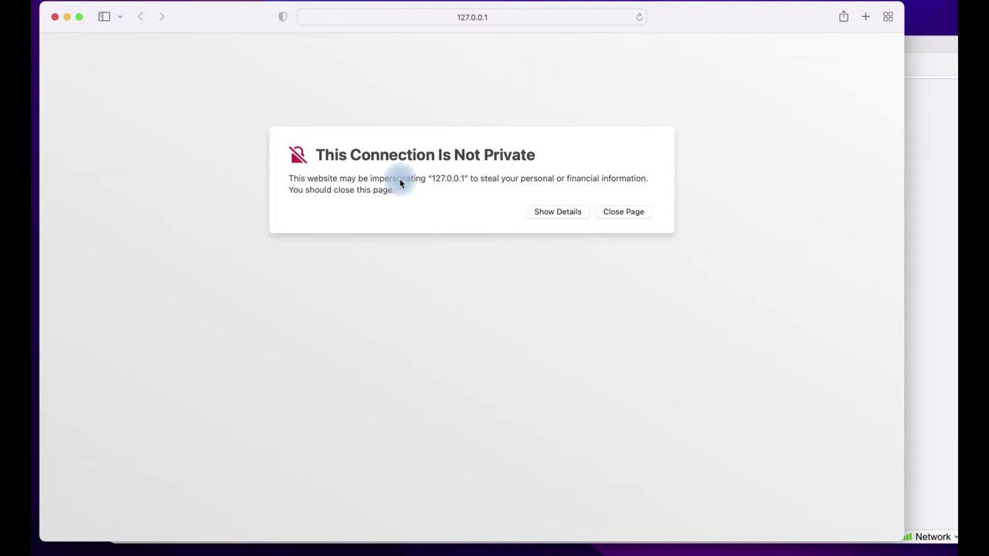
left_click(554, 213)
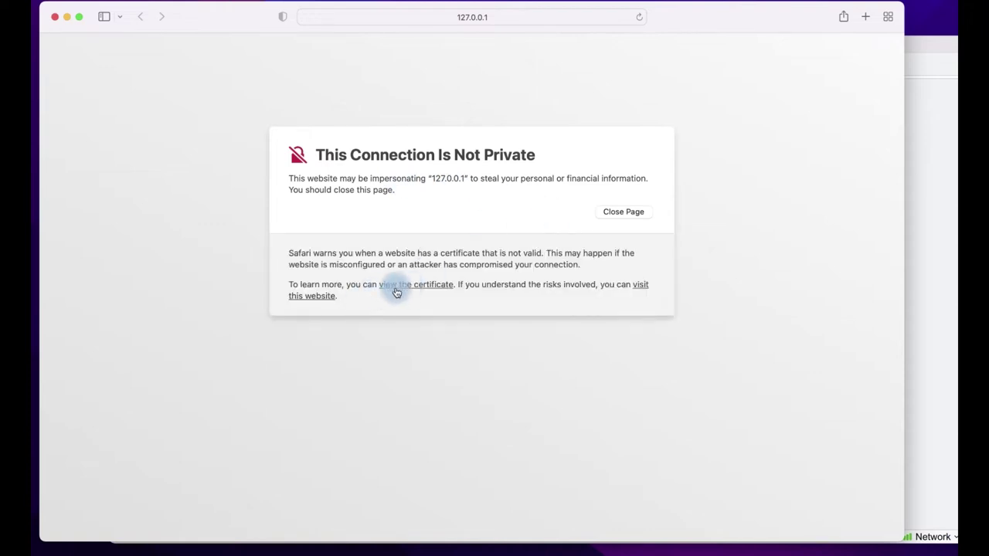
left_click(319, 298)
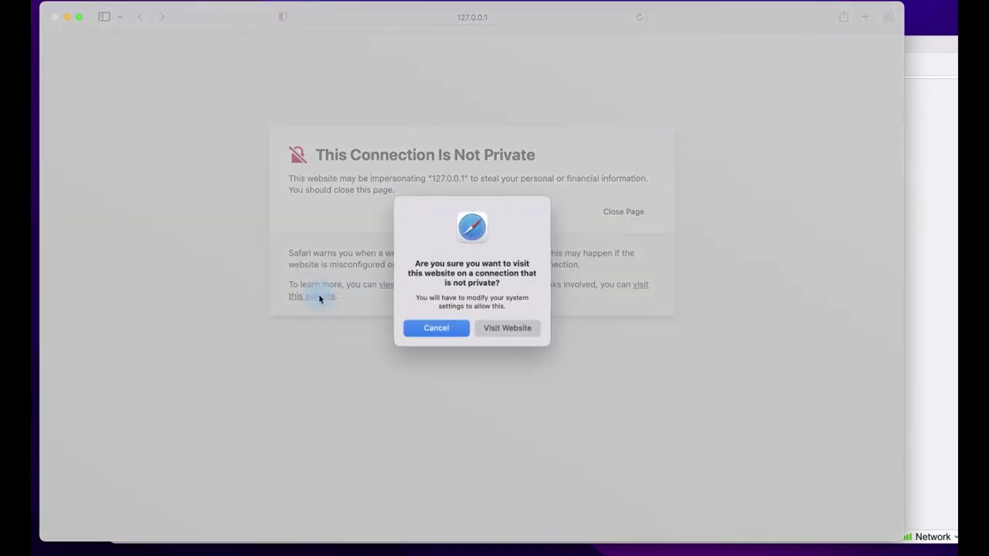
left_click(495, 328)
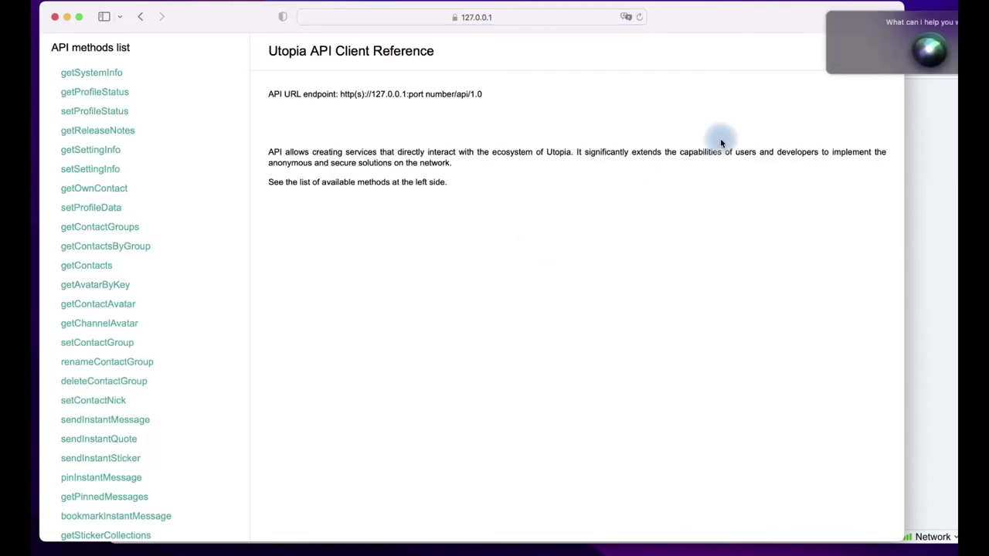
left_click(829, 13)
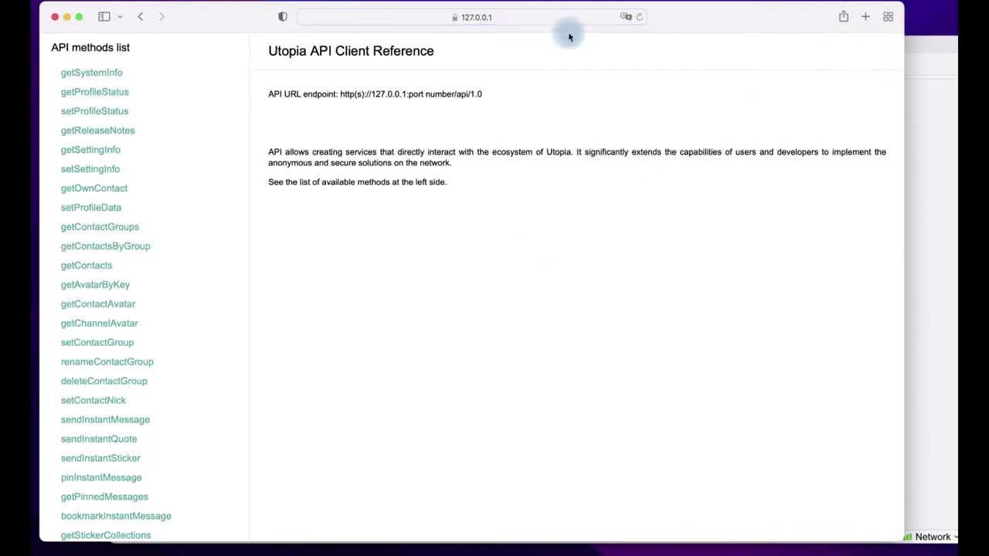
- Open the getSystemInfo method reference and copy 127.0.0.1:20100 from the page address, closing the browser window when done
left_click(106, 74)
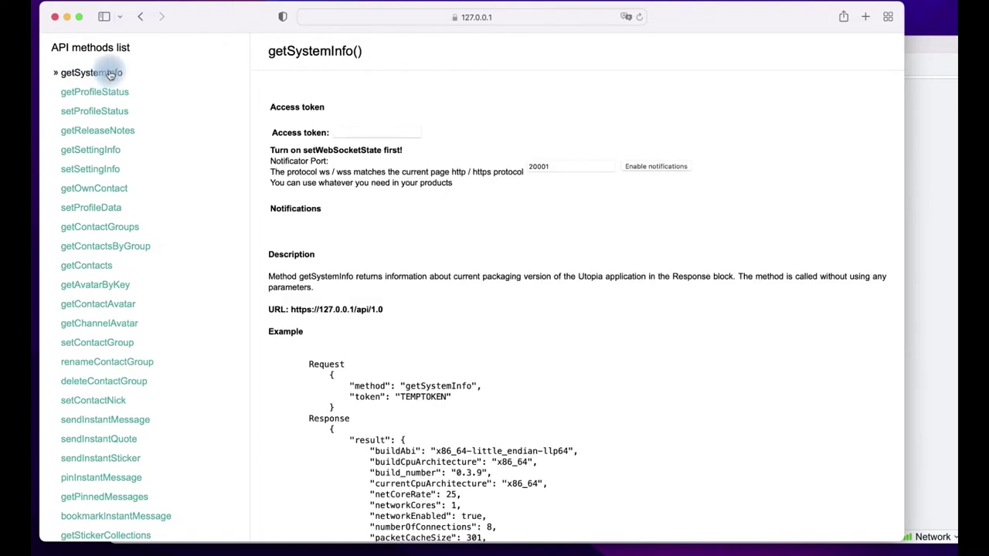
left_click(511, 20)
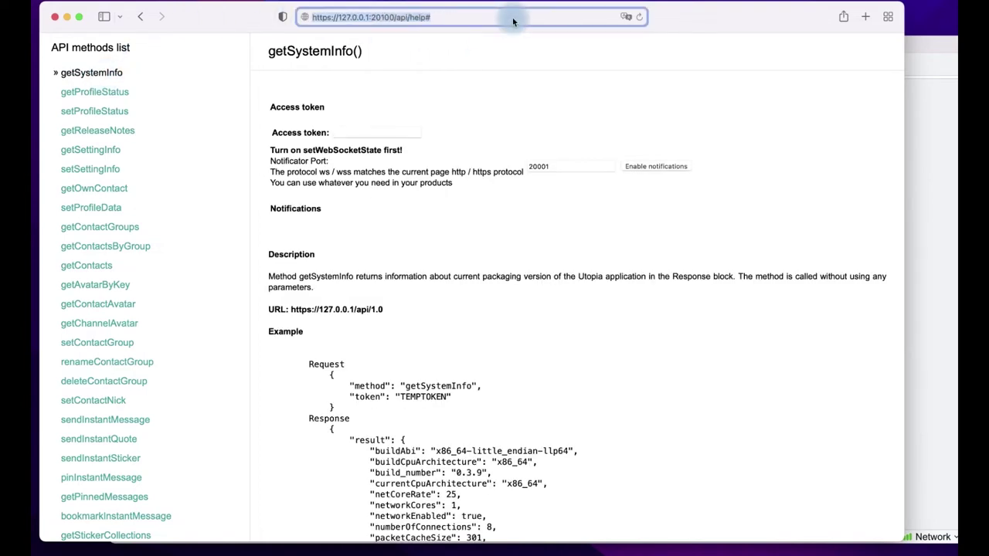
left_click(396, 17)
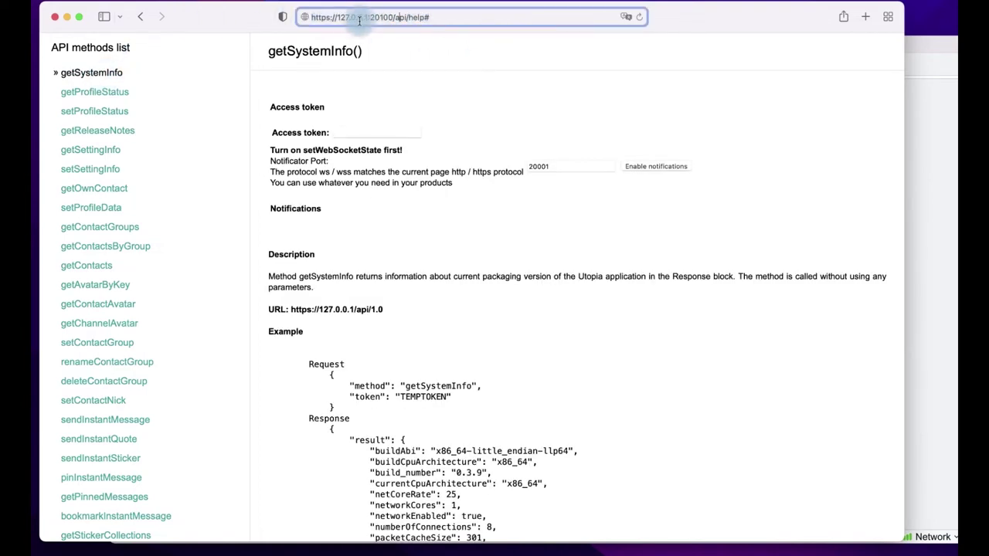
left_click_drag(360, 19, 391, 20)
right_click(390, 19)
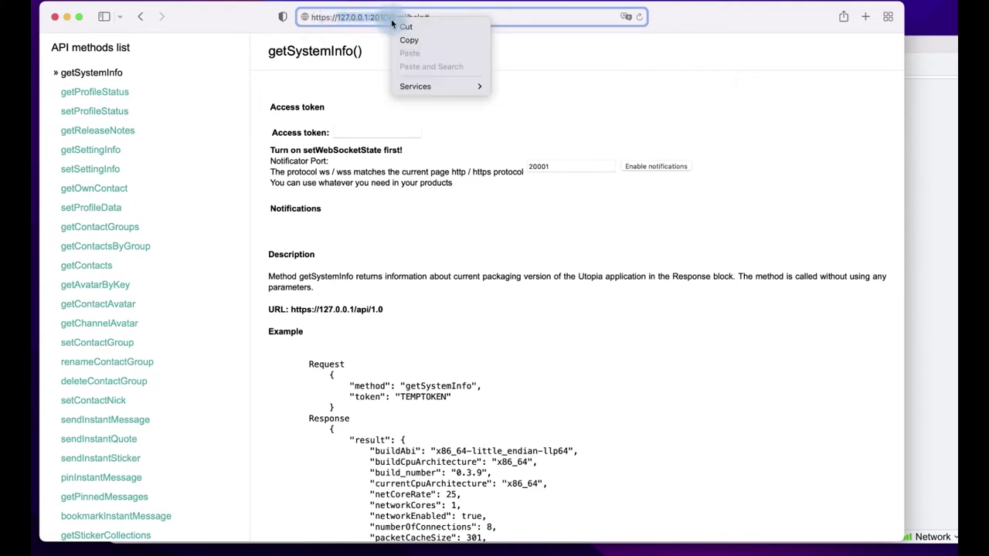
left_click(397, 37)
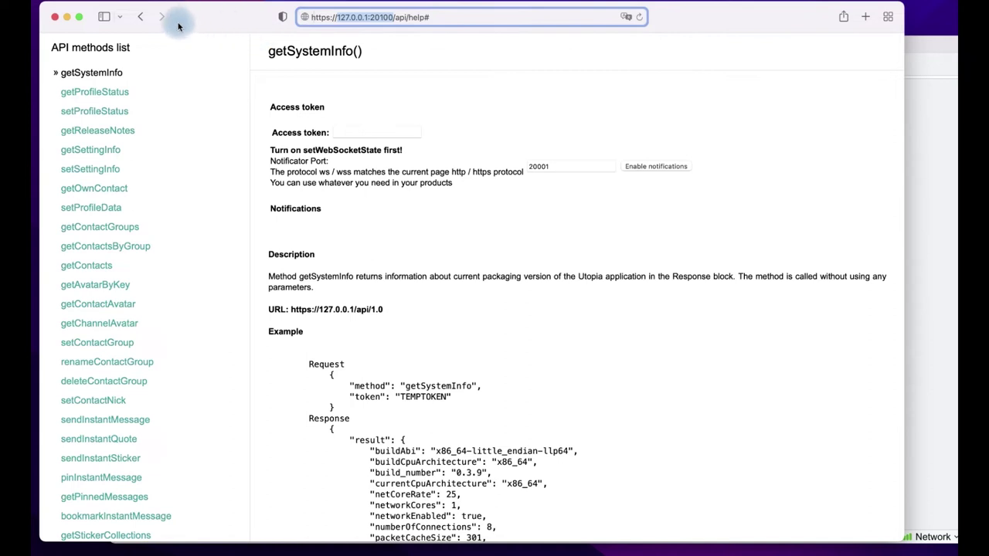
left_click(53, 21)
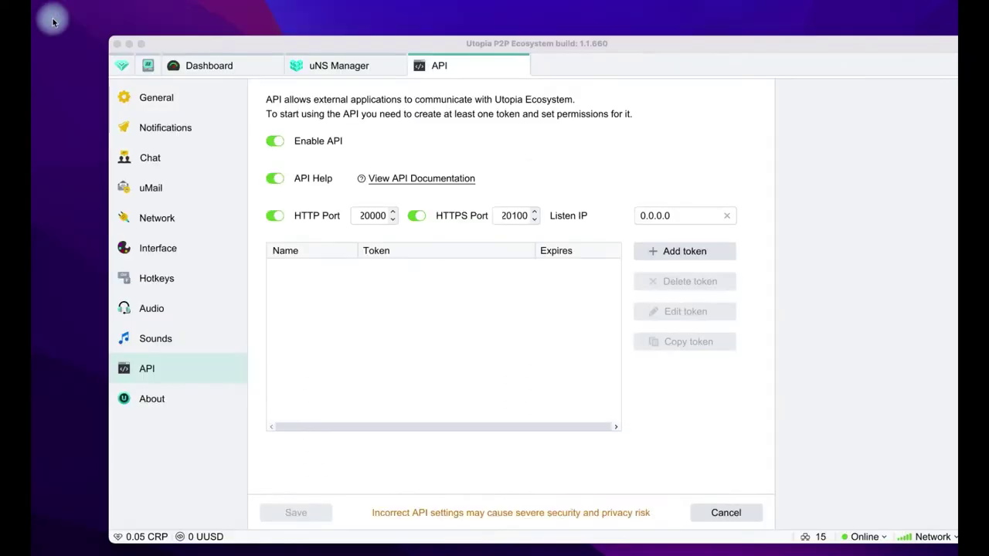
- Fill in a new packet forwarding for the TECH-PARK record on port 443 with destination 127.0.0.1 and port 20100
left_click(350, 69)
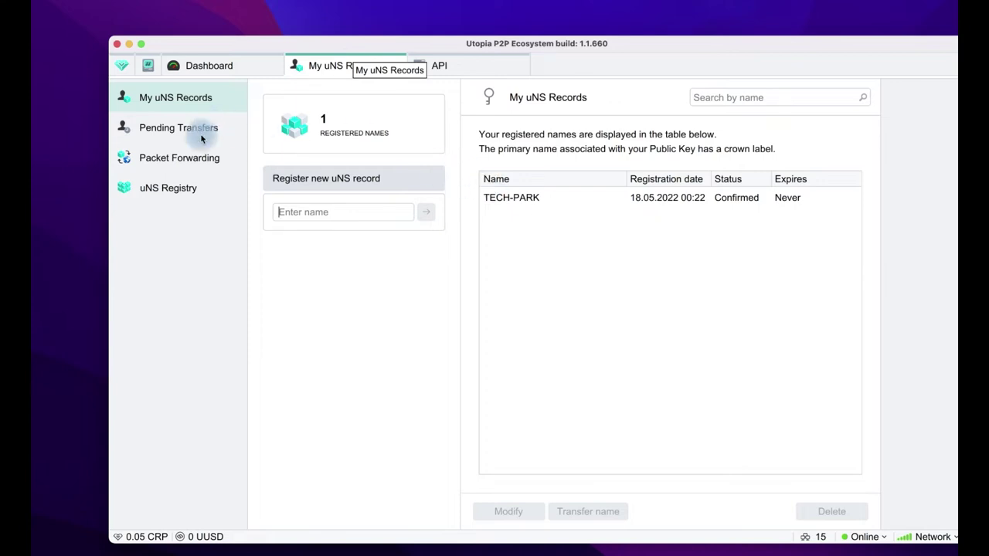
left_click(198, 158)
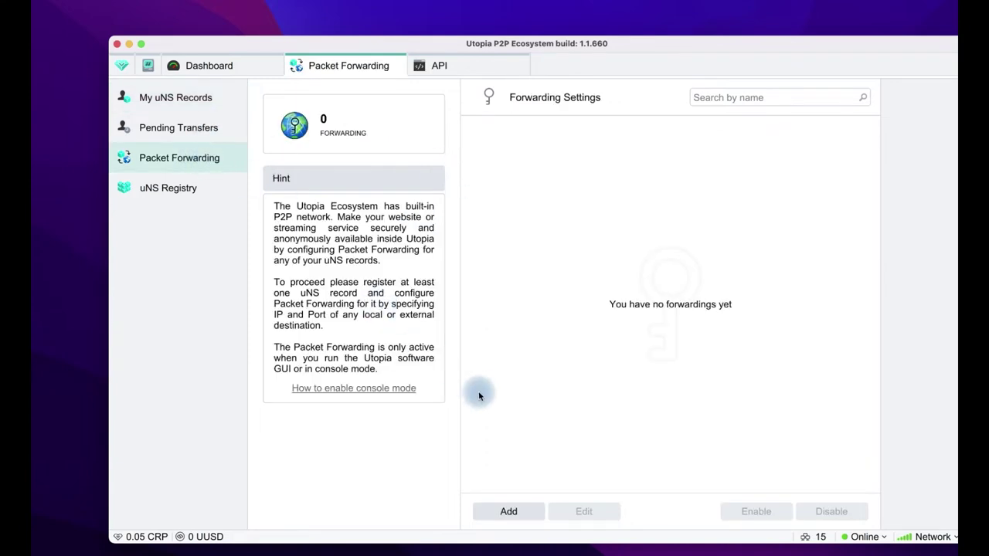
left_click(508, 512)
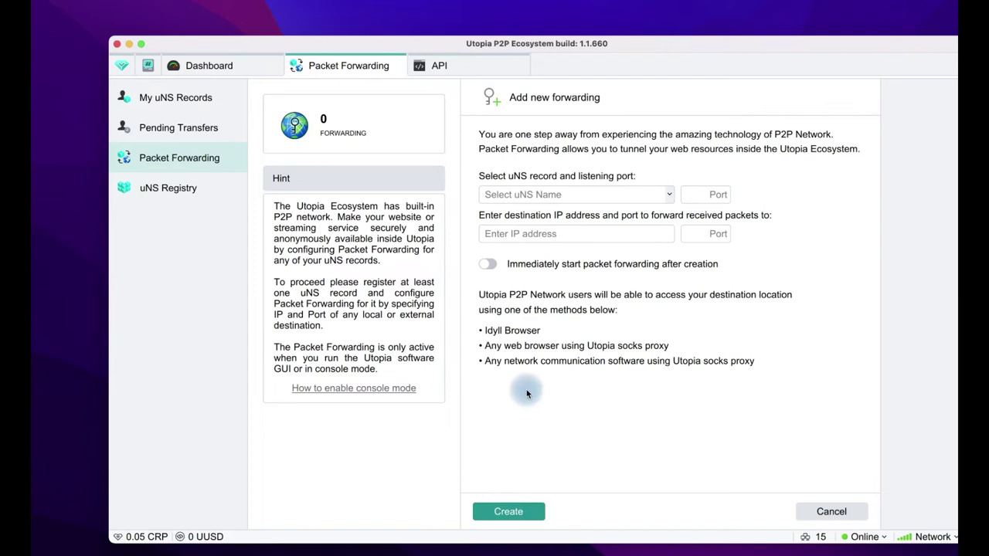
left_click(542, 233)
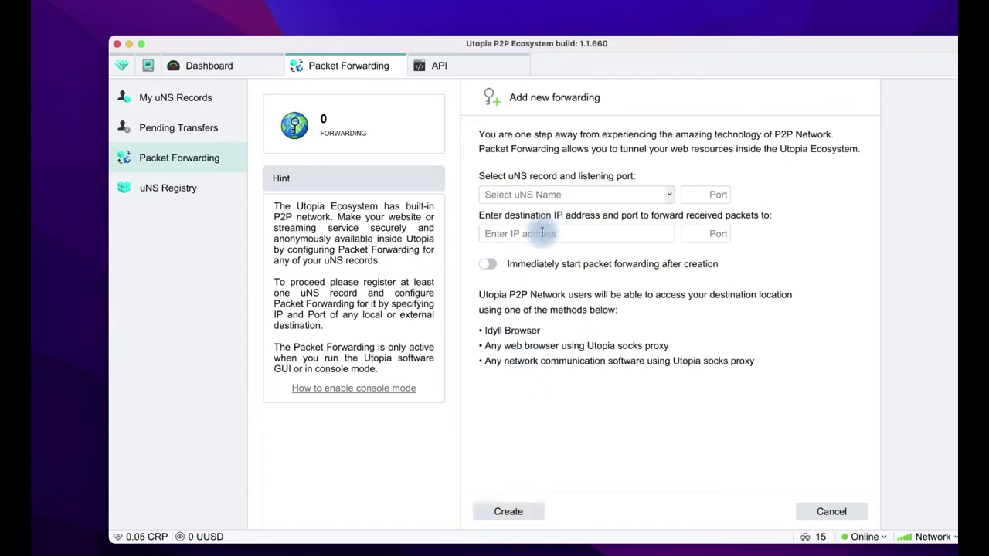
left_click(669, 194)
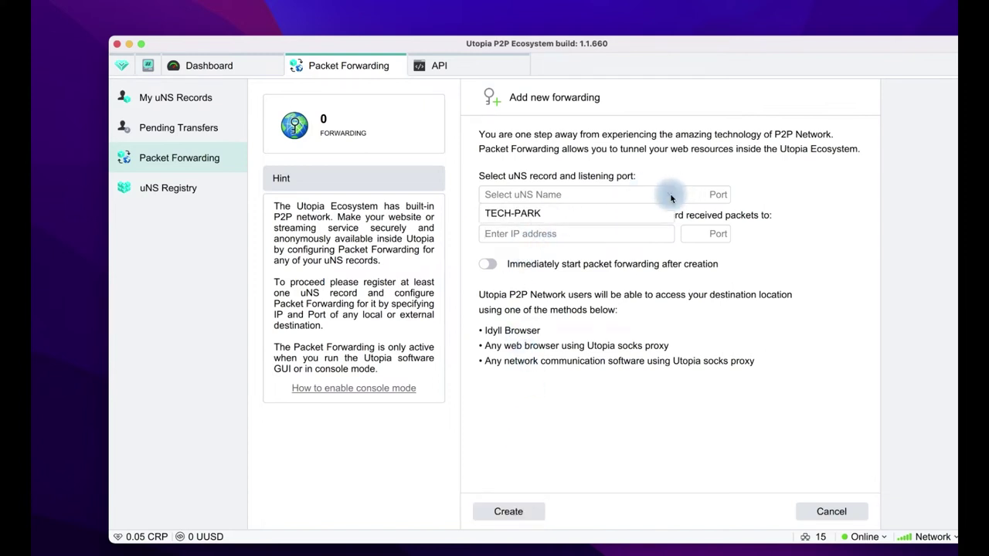
left_click(644, 212)
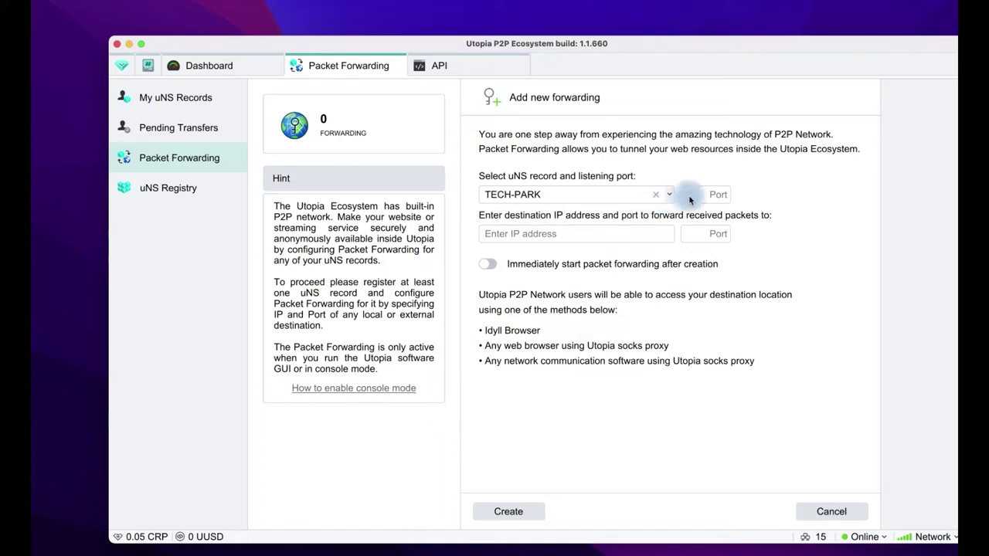
left_click(632, 234)
type("127.0.0.1")
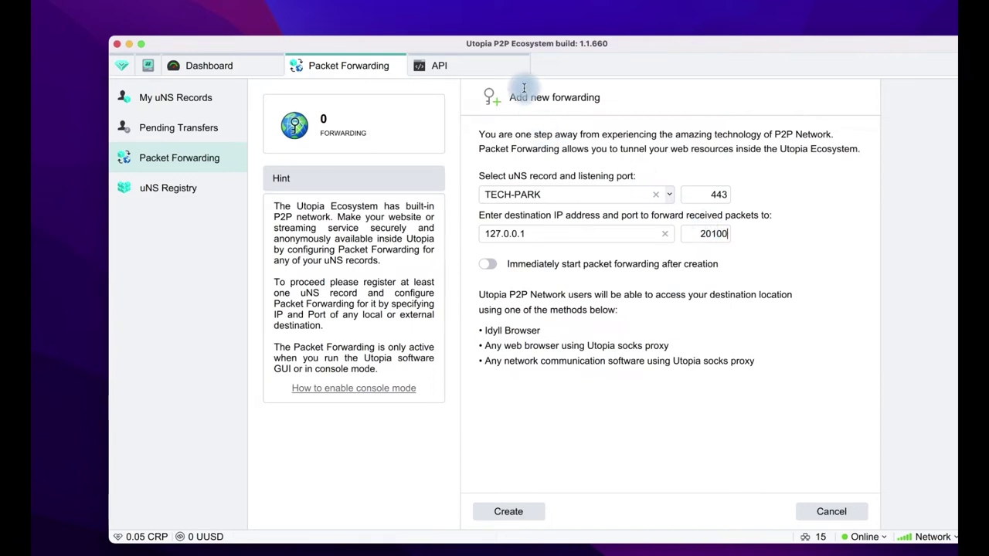
- Check the HTTPS port in the API settings and create the forwarding with immediate start enabled
left_click(518, 65)
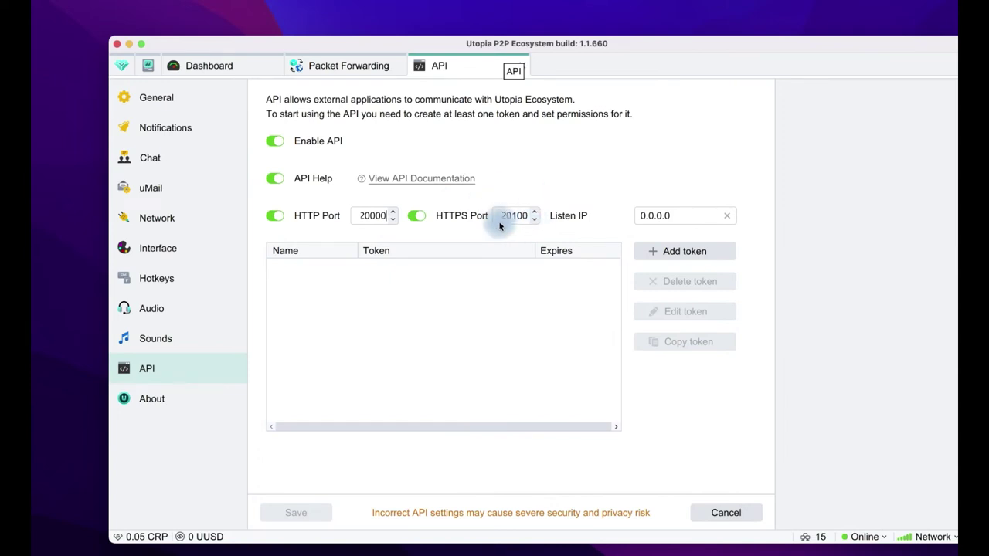
left_click(357, 65)
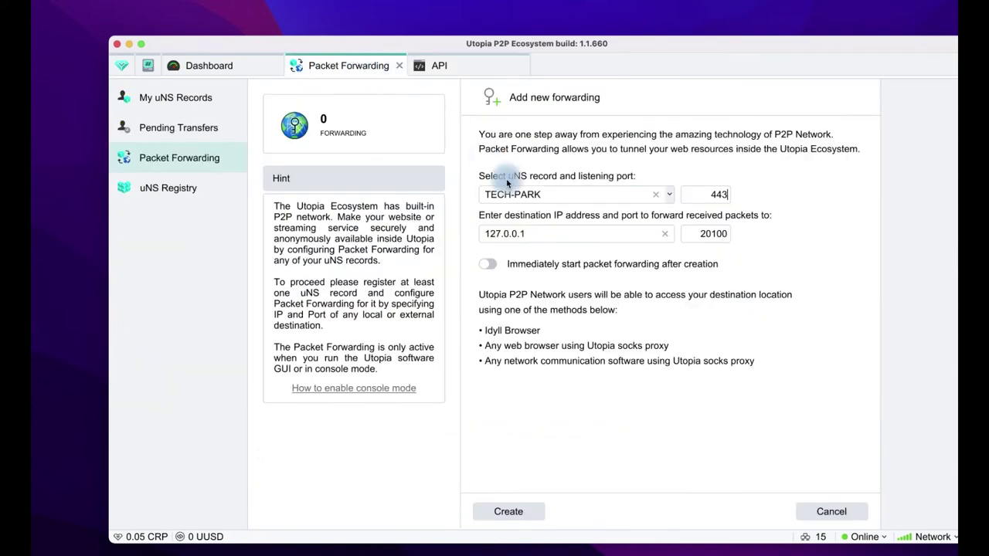
left_click(488, 264)
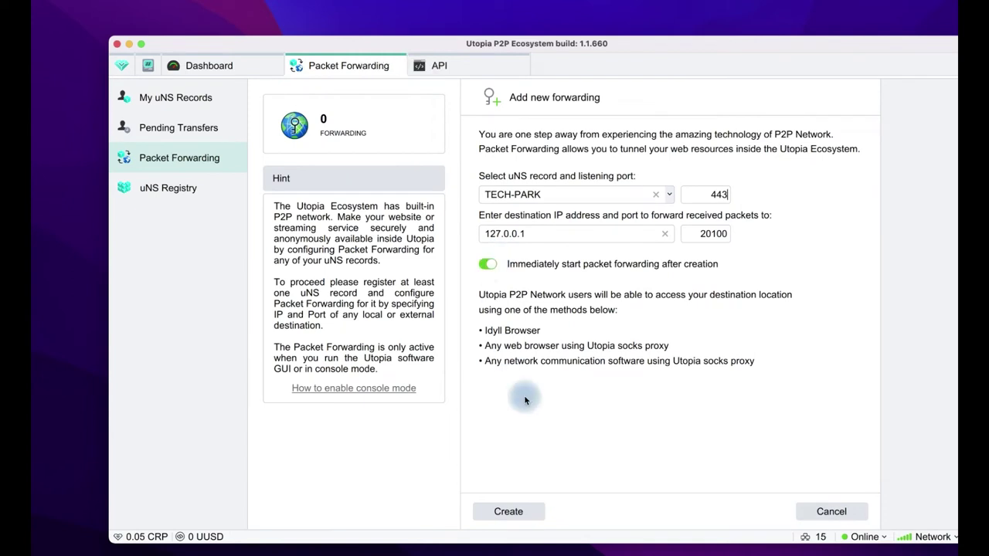
left_click(516, 512)
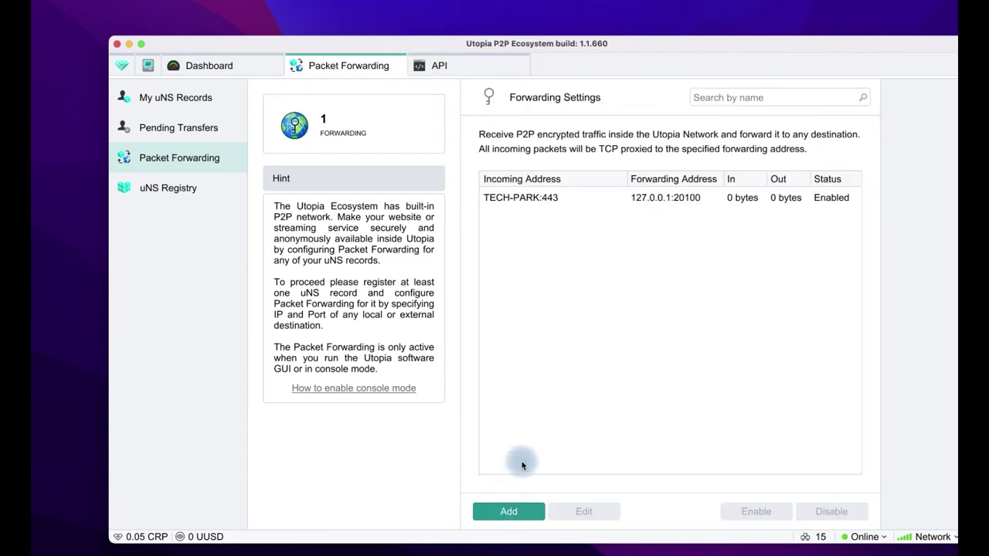
- Create a second packet forwarding from TECH-PARK port 80 to 127.0.0.1 port 20000 with immediate start enabled
left_click(510, 511)
left_click(668, 195)
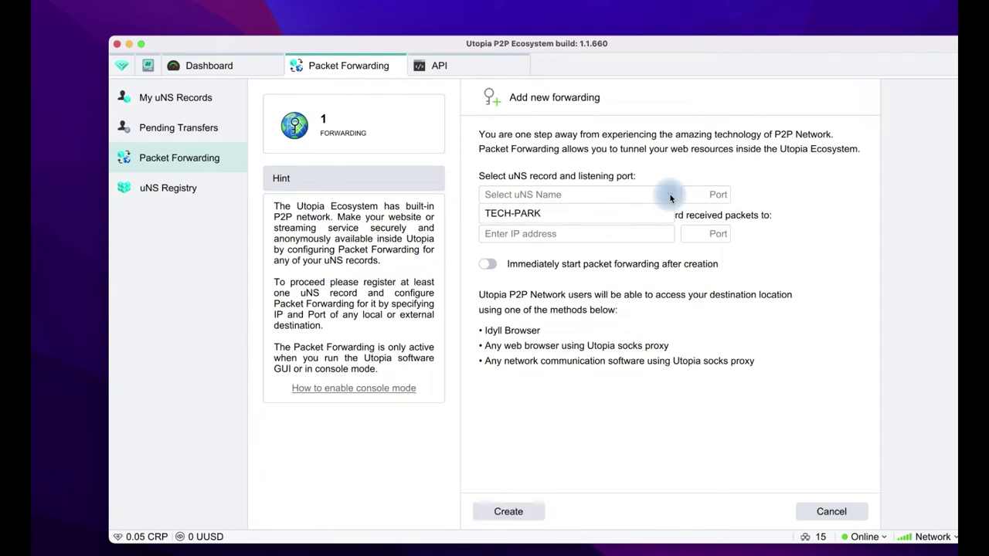
left_click(635, 213)
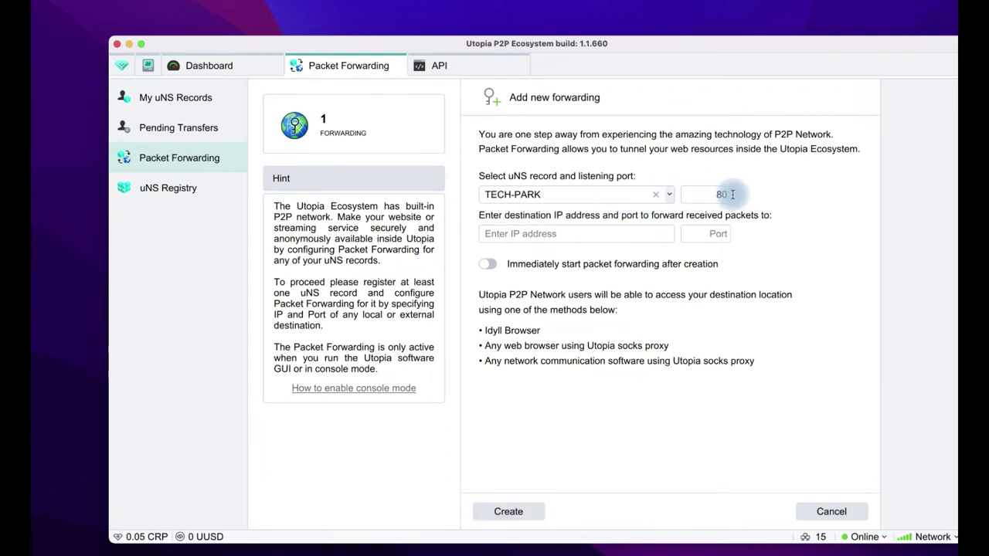
left_click(715, 232)
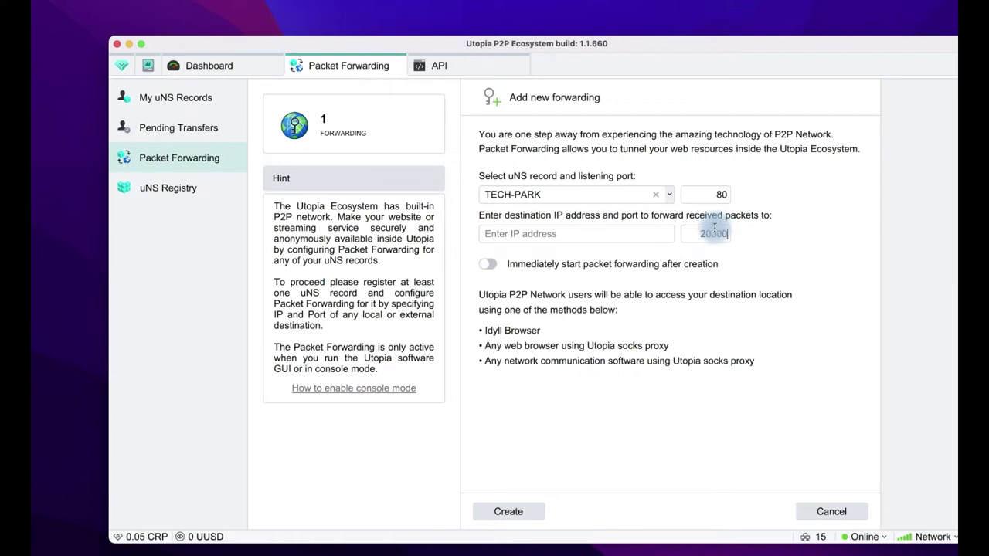
type("127.0.0.")
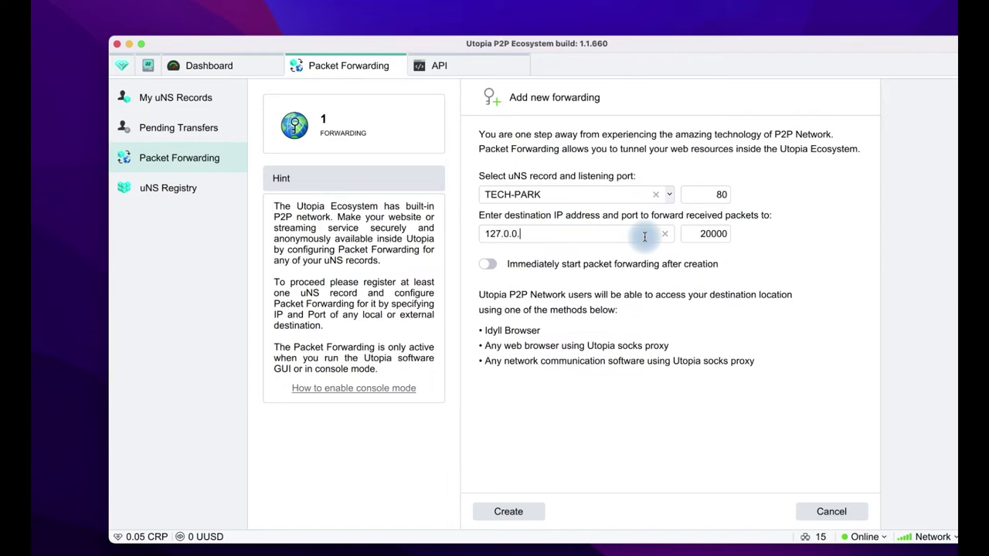
left_click(488, 265)
left_click(510, 513)
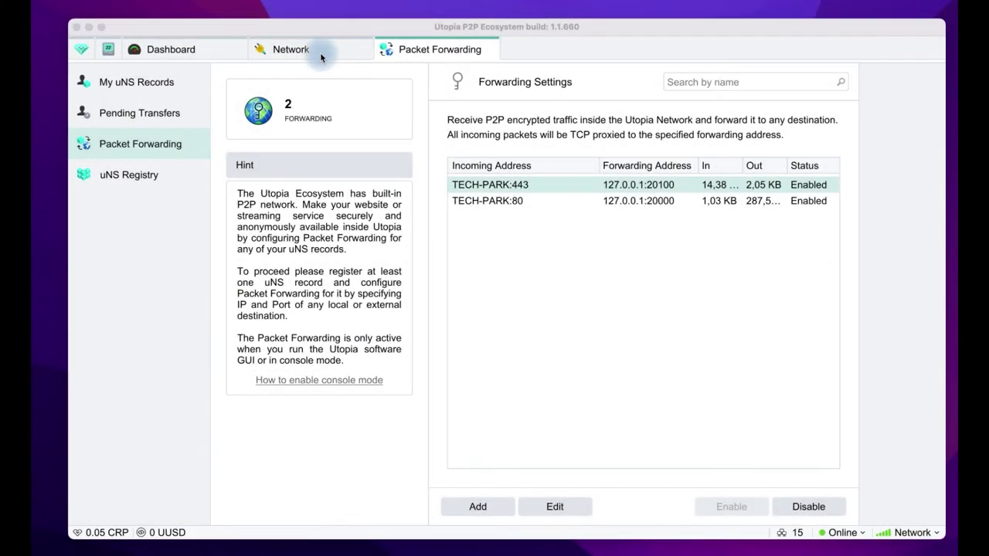
- Open the utopia://friendlybytes.com link from the sent uMail and return to the packet forwarding list
left_click(183, 45)
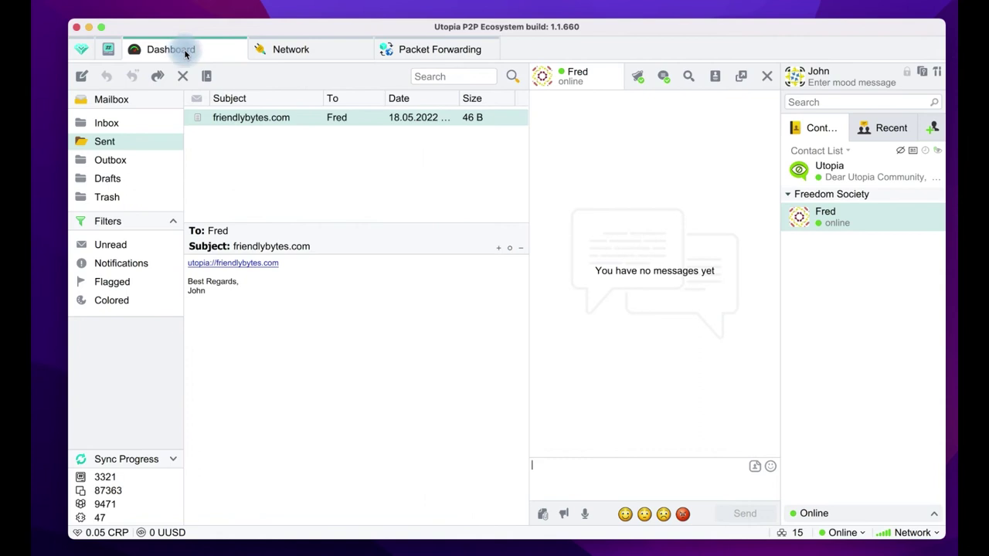
left_click(236, 263)
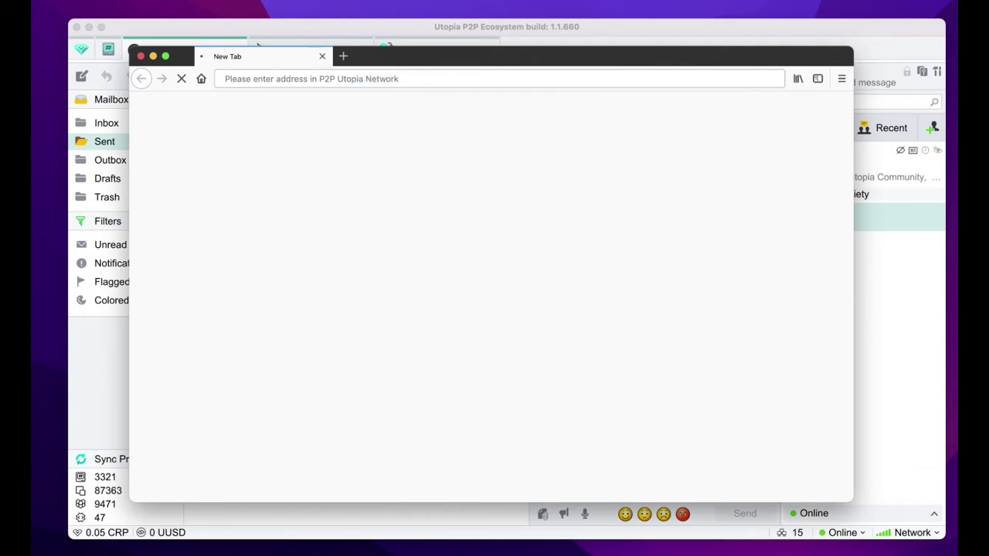
right_click(970, 509)
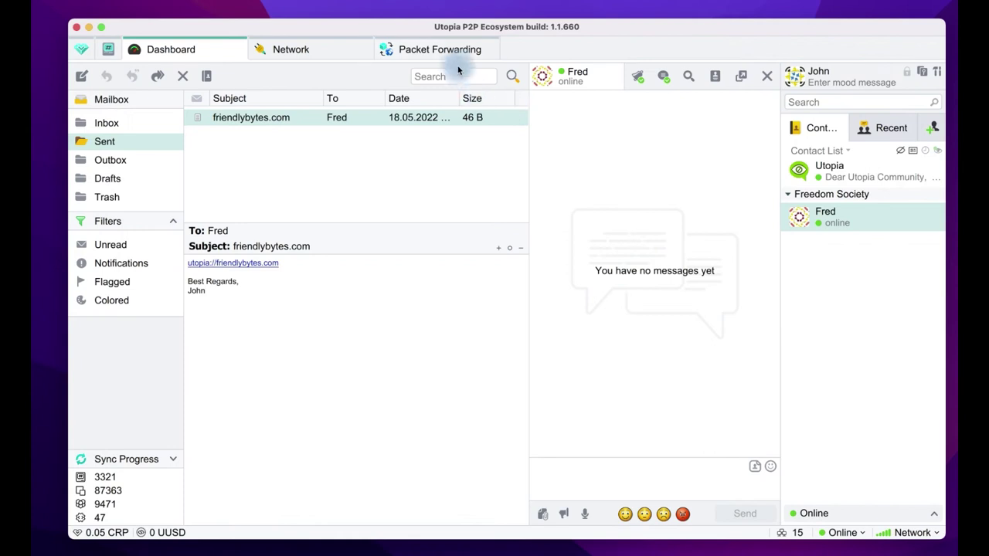
left_click(455, 53)
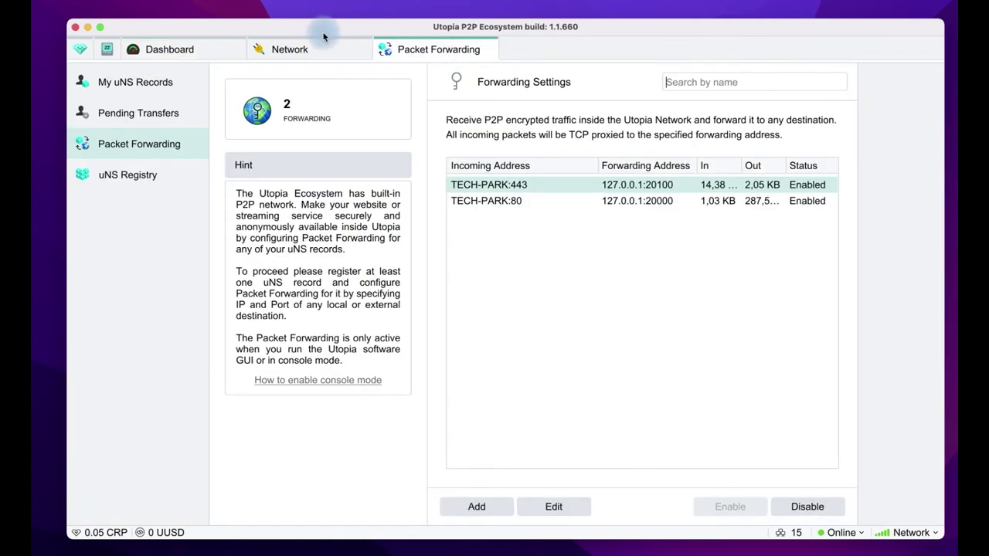
- Set the SOCKS v5 port to 1985 in the network settings and save them
left_click(312, 48)
left_click(508, 411)
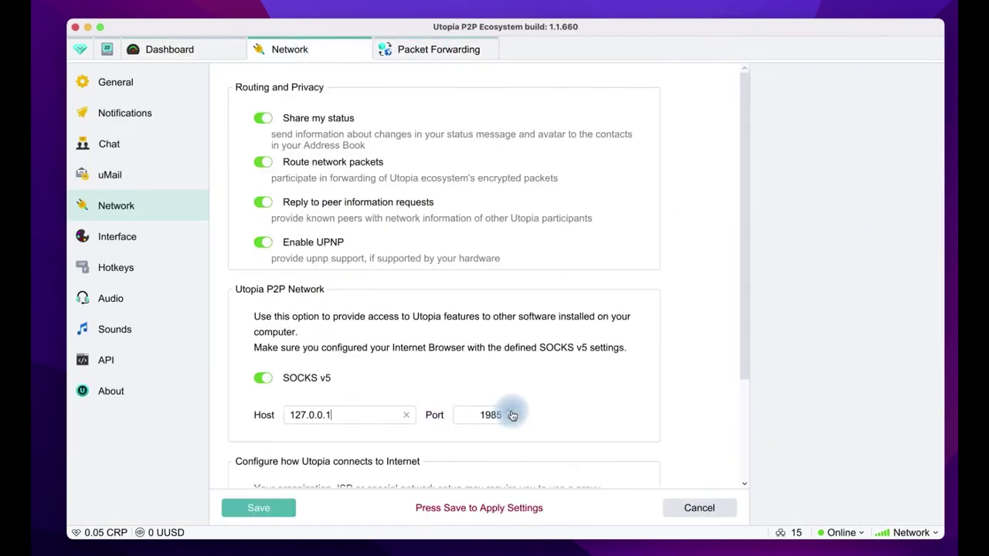
left_click(243, 510)
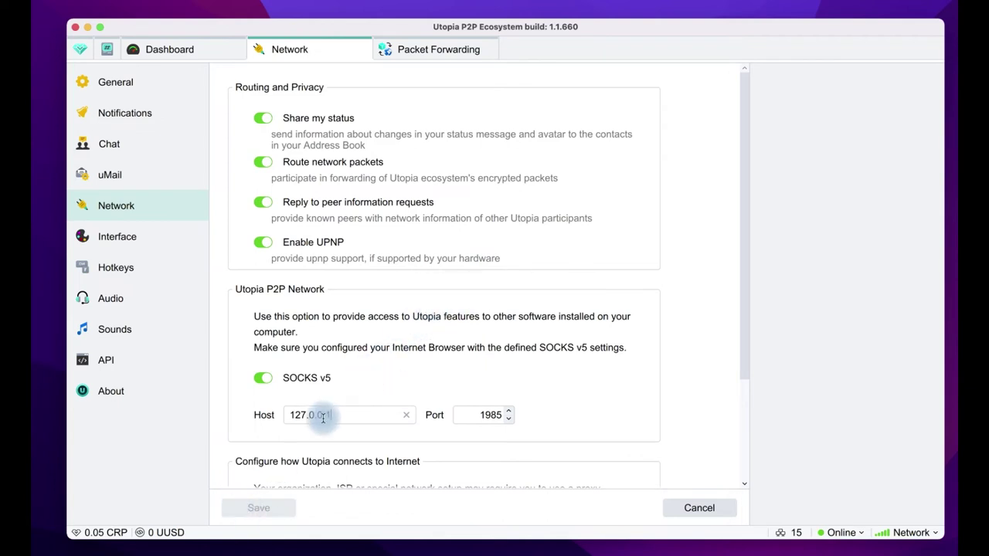
- Open the utopia://friendlybytes.com link from the sent uMail again to test the connection
left_click(215, 48)
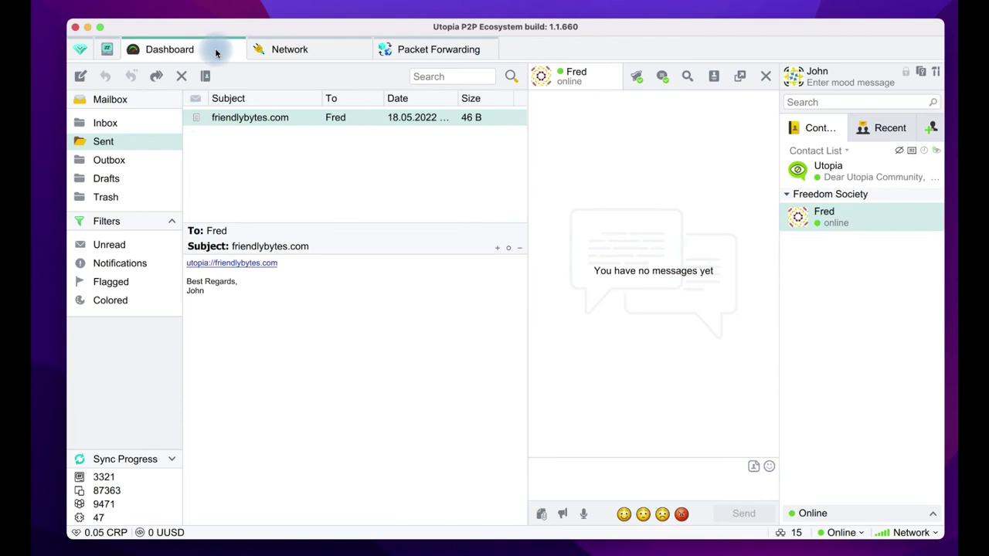
left_click(210, 264)
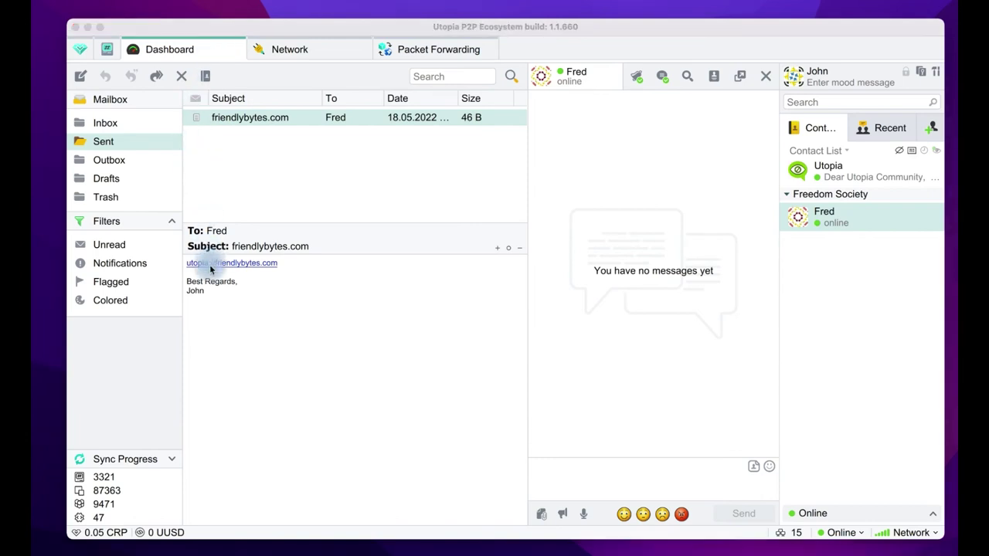
left_click(210, 268)
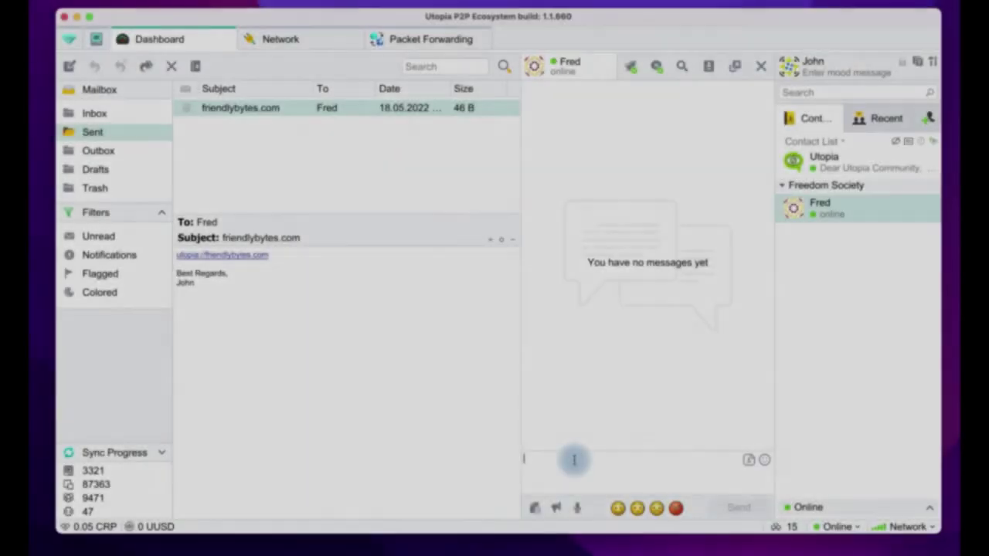
- Send the contact the chat messages "hello" and "brother test my syte of api help"
type("hello")
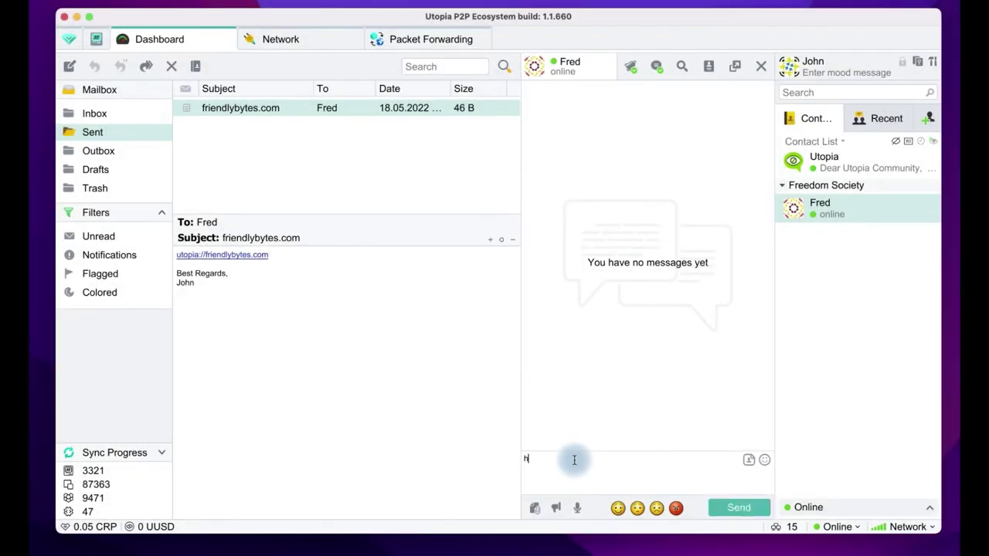
key("Return")
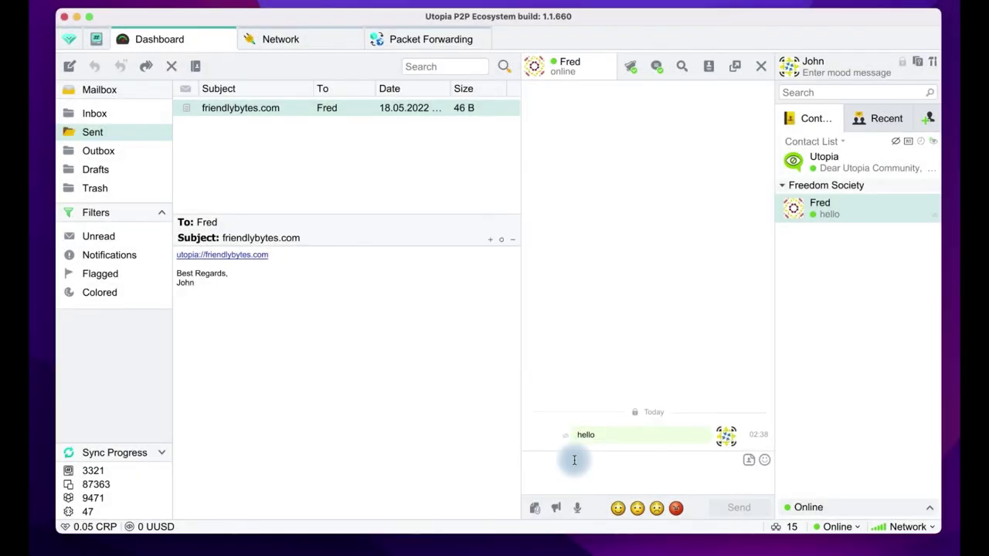
type("brot")
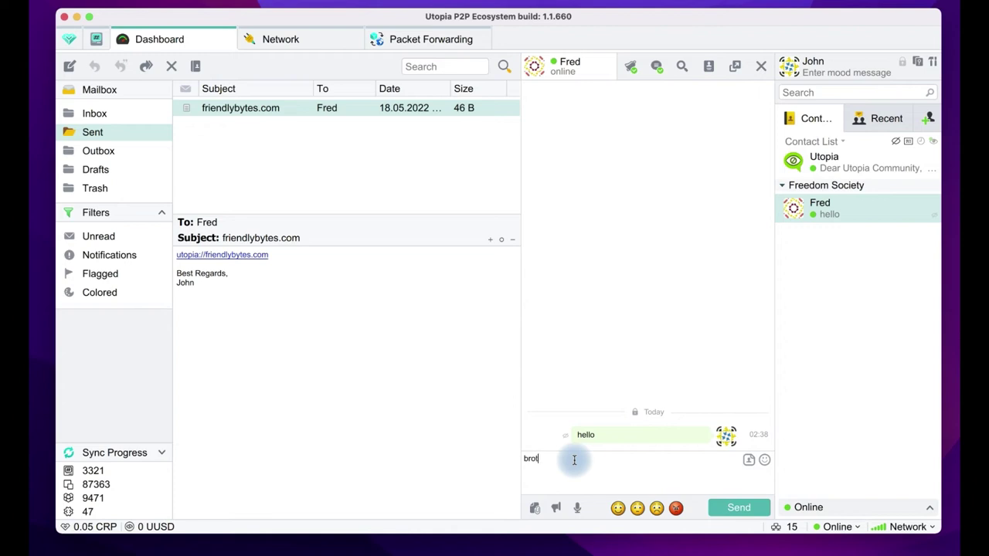
type("her test my syte of api help")
key("Return")
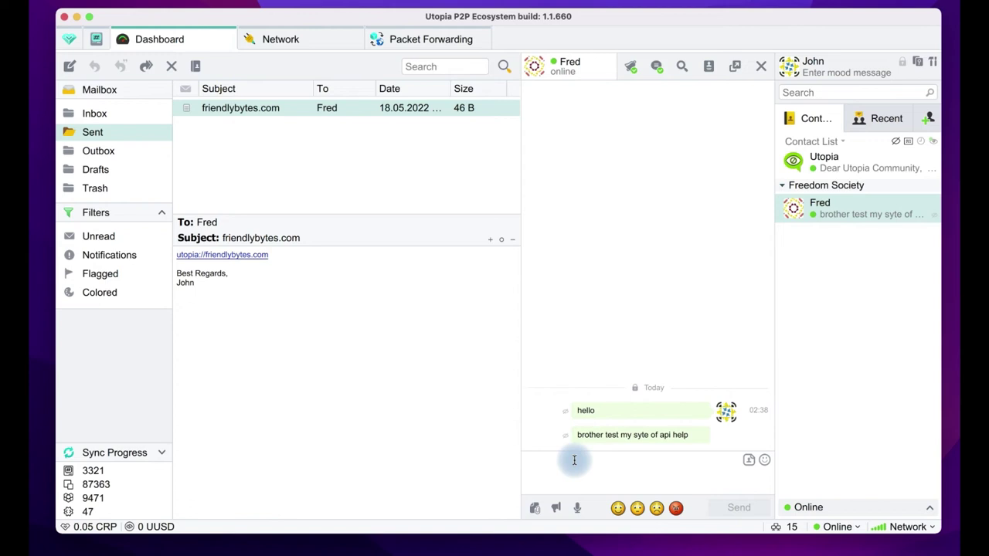
- Send the contact the chat message "its utopia://tech-park/api/help"
type("its")
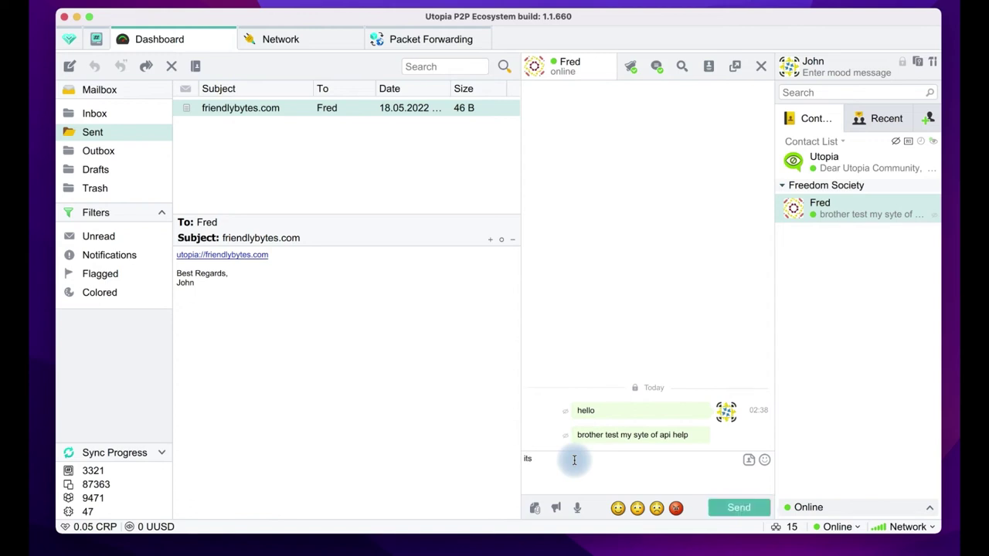
type("utopia://test.park/api/help")
key("Return")
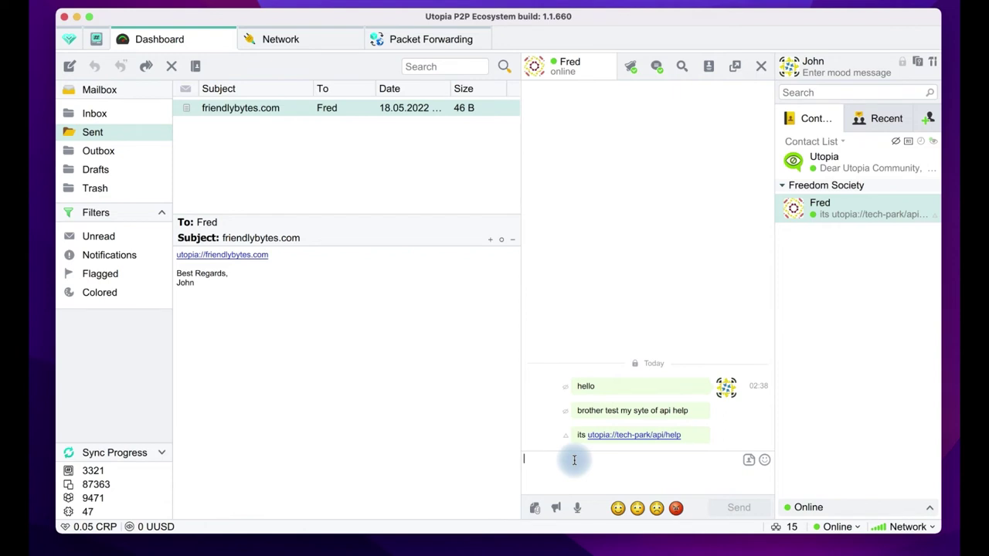
- Open the tech-park API help link from the chat, then check the packet forwarding list
left_click(623, 437)
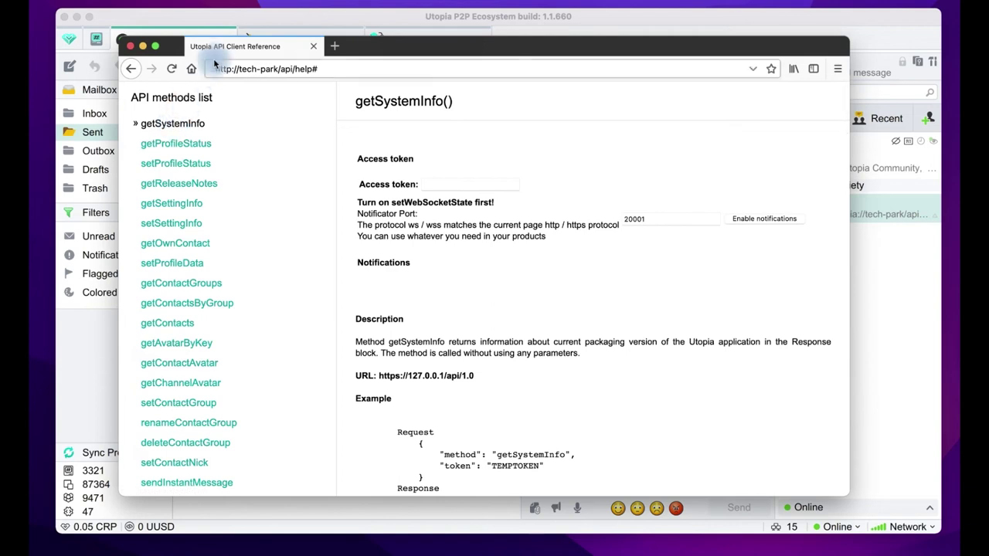
left_click(227, 19)
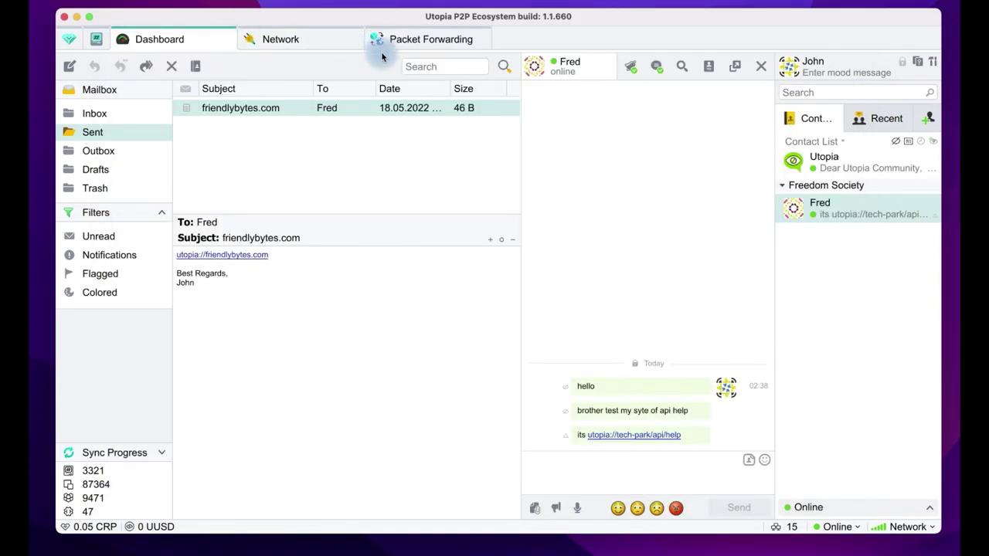
left_click(309, 38)
left_click(410, 38)
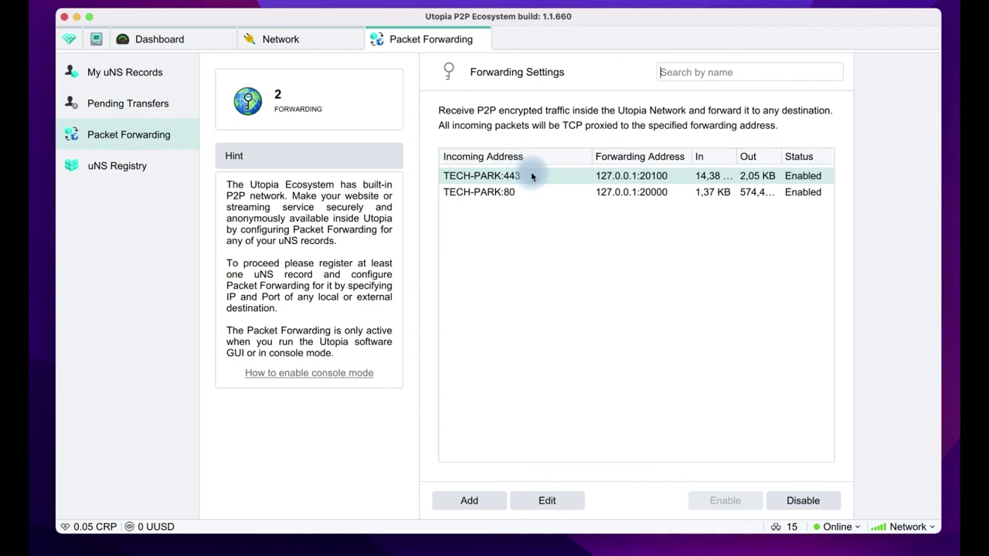
- Copy the token of the new-token entry in the API settings
left_click(274, 41)
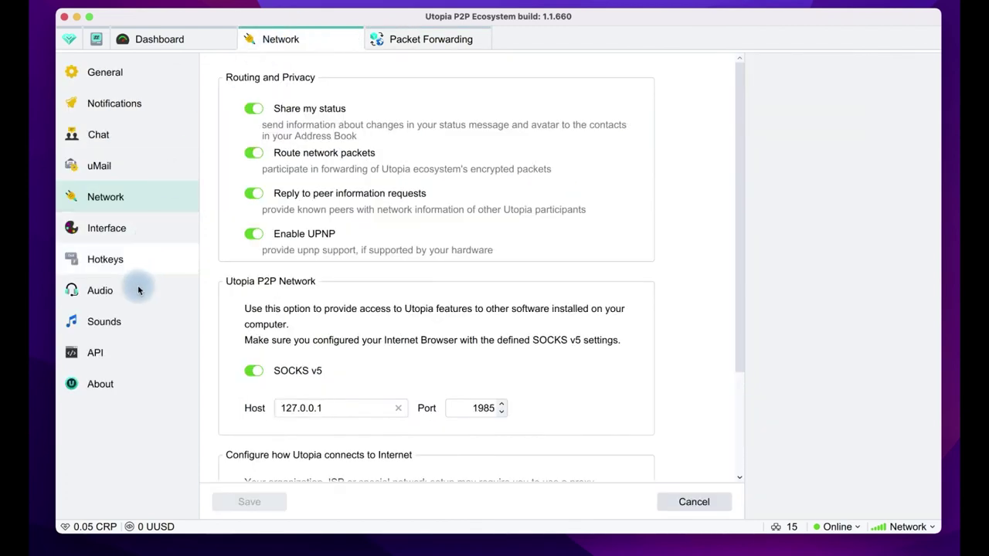
left_click(68, 350)
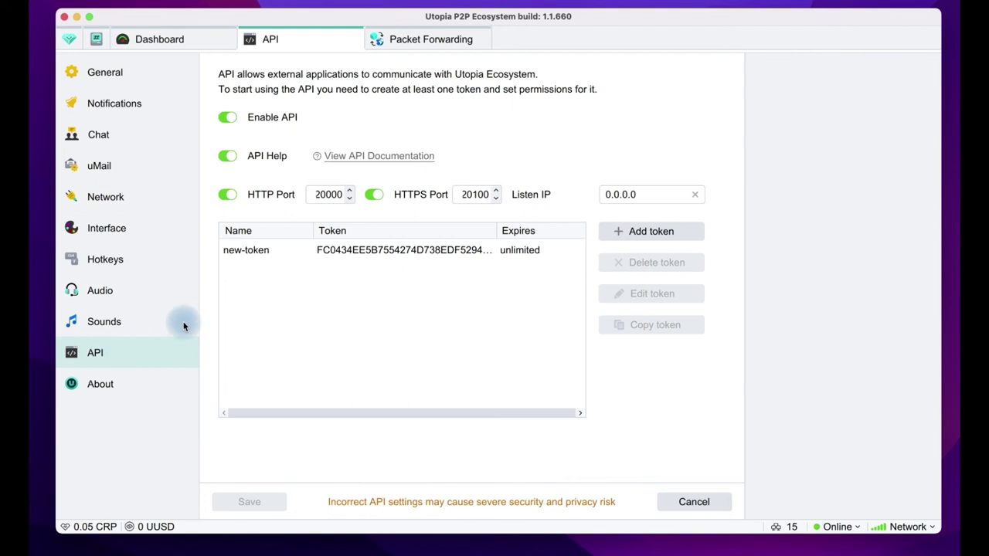
left_click(327, 249)
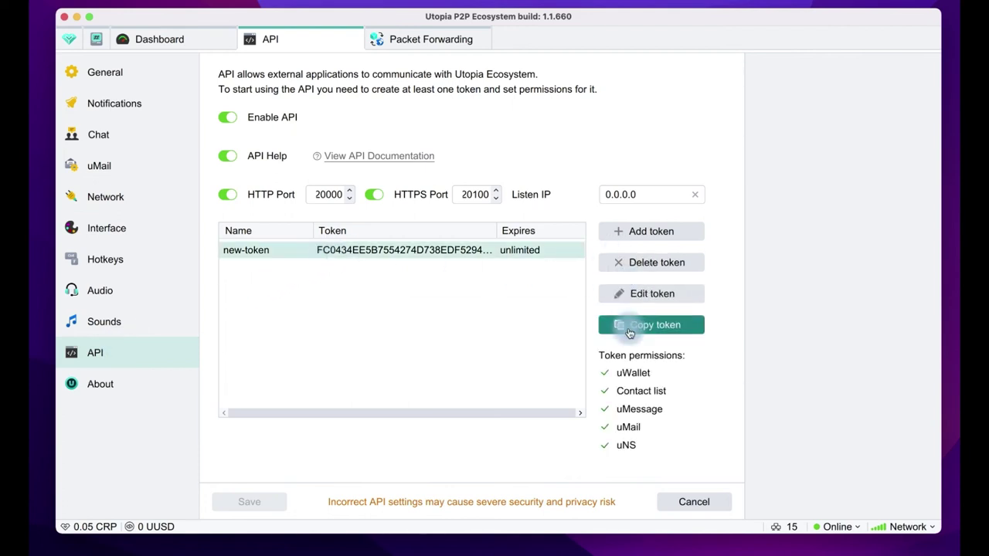
left_click(629, 325)
- Send the contact a chat message reading "my token is" followed by the copied API token
left_click(153, 44)
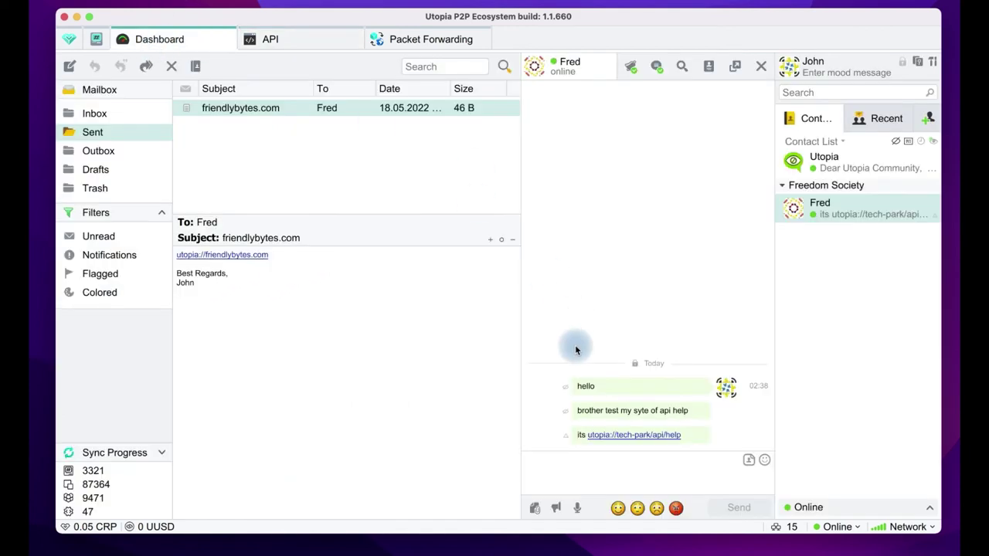
left_click(566, 459)
type("m")
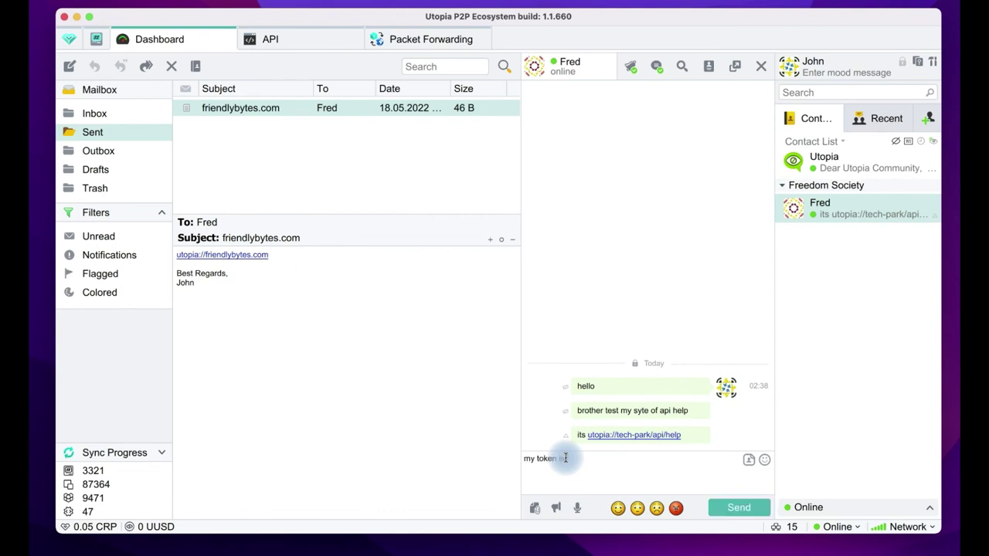
type("y token is")
key("super+v")
key("Return")
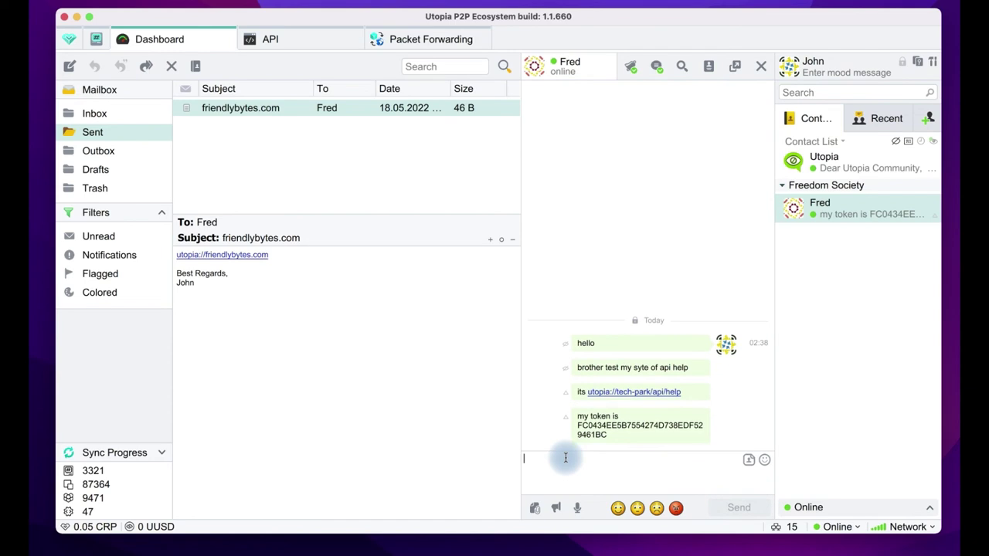
- Open the tech-park API help link from the chat and paste the API token as the access token for getSystemInfo
left_click(629, 391)
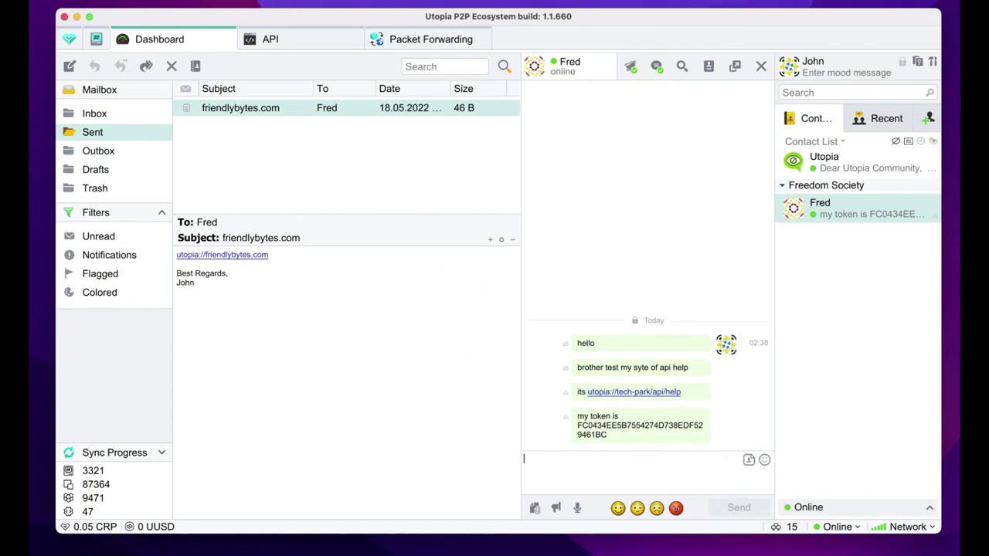
left_click(432, 184)
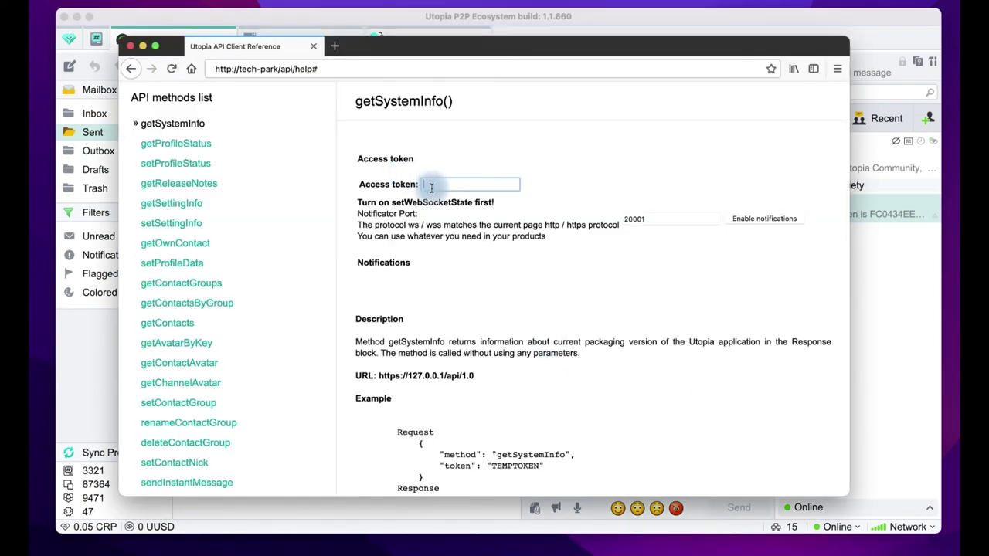
right_click(433, 185)
left_click(461, 225)
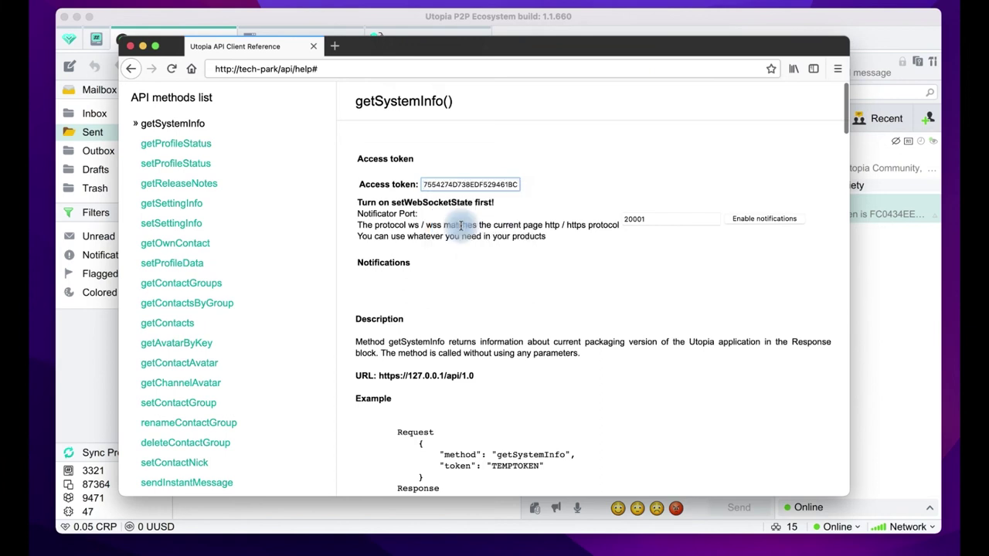
- Execute the getSystemInfo method over HTTP and view its request and response
scroll(456, 225, "down", 5)
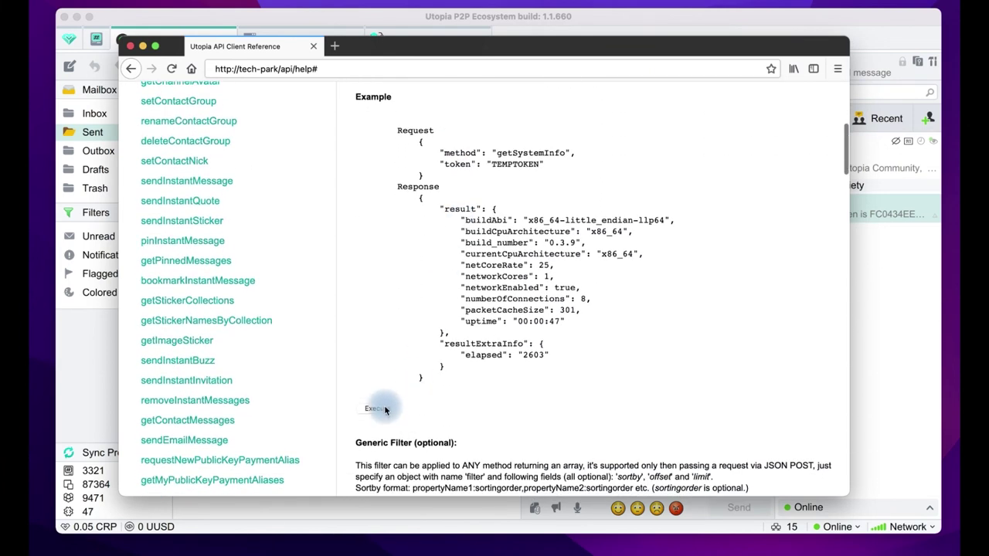
left_click(378, 407)
scroll(384, 408, "down", 5)
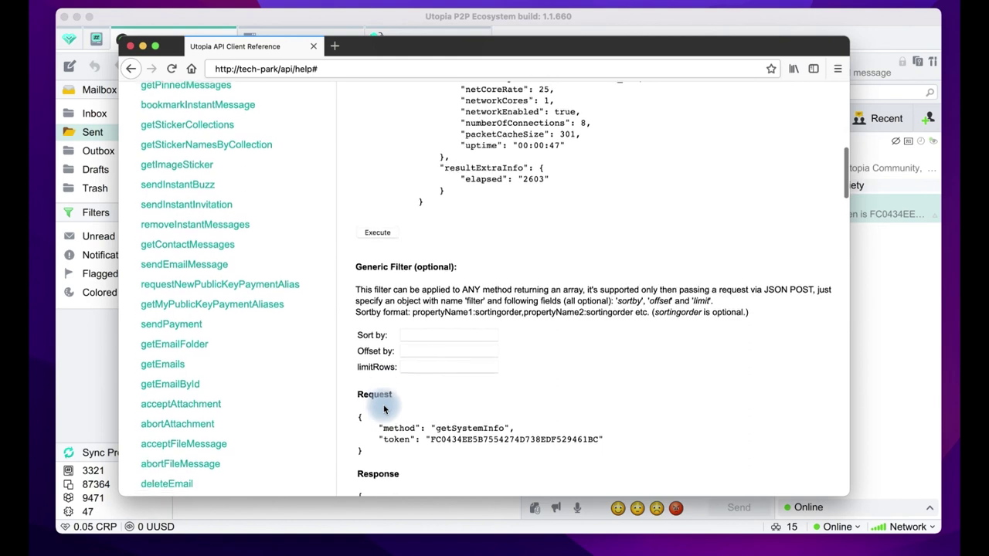
scroll(384, 409, "down", 3)
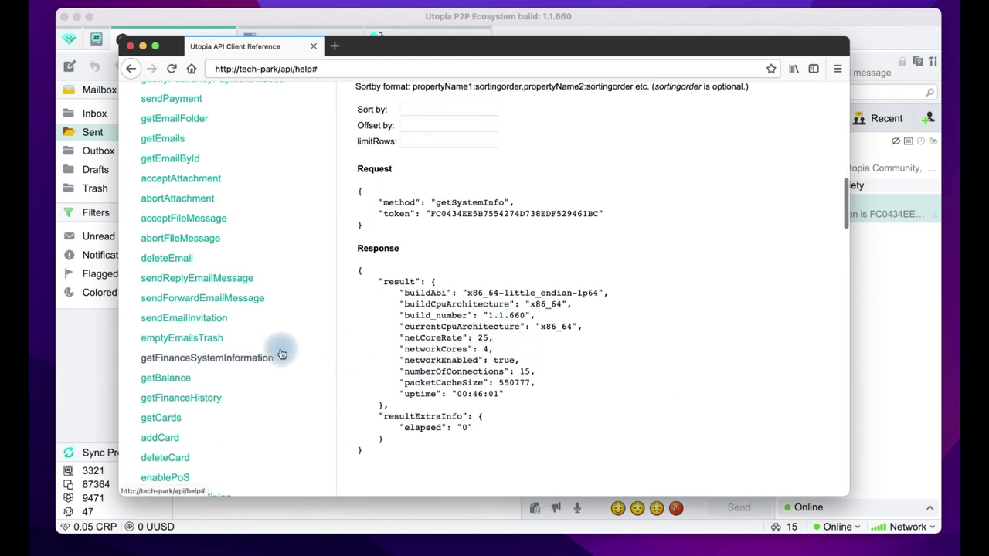
- Execute the getBalance method with currency CRP and view its response
left_click(168, 377)
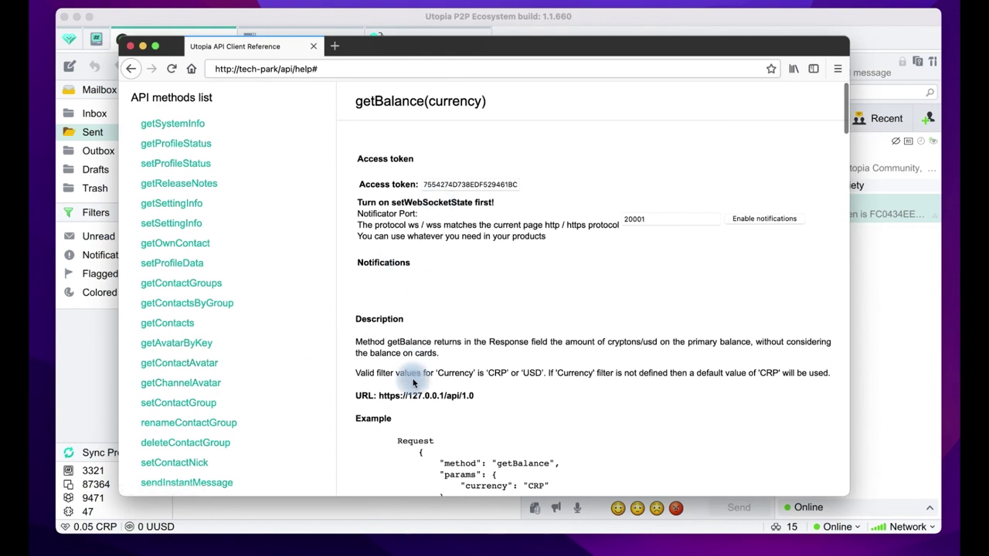
scroll(410, 378, "down", 6)
scroll(414, 379, "down", 2)
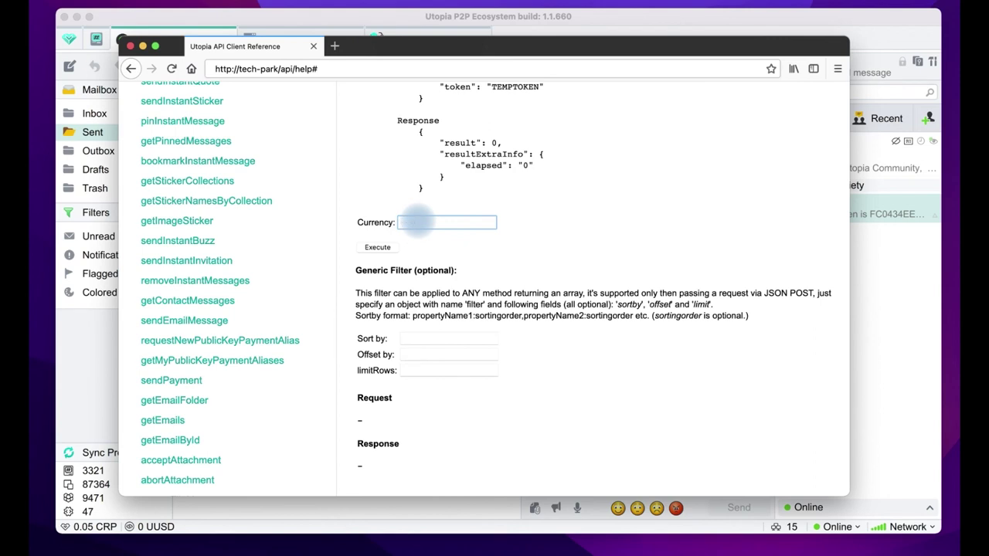
left_click(377, 247)
scroll(375, 248, "down", 4)
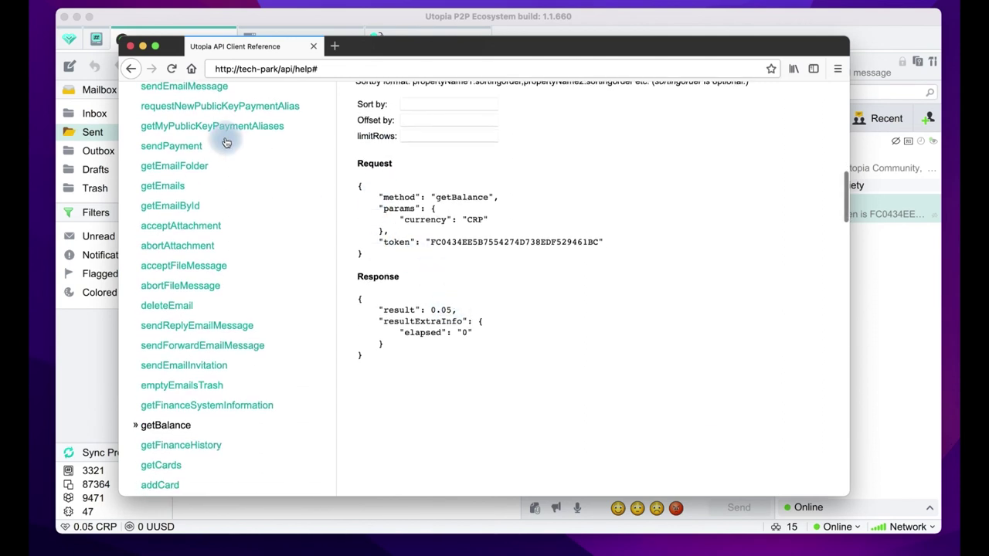
left_click(232, 68)
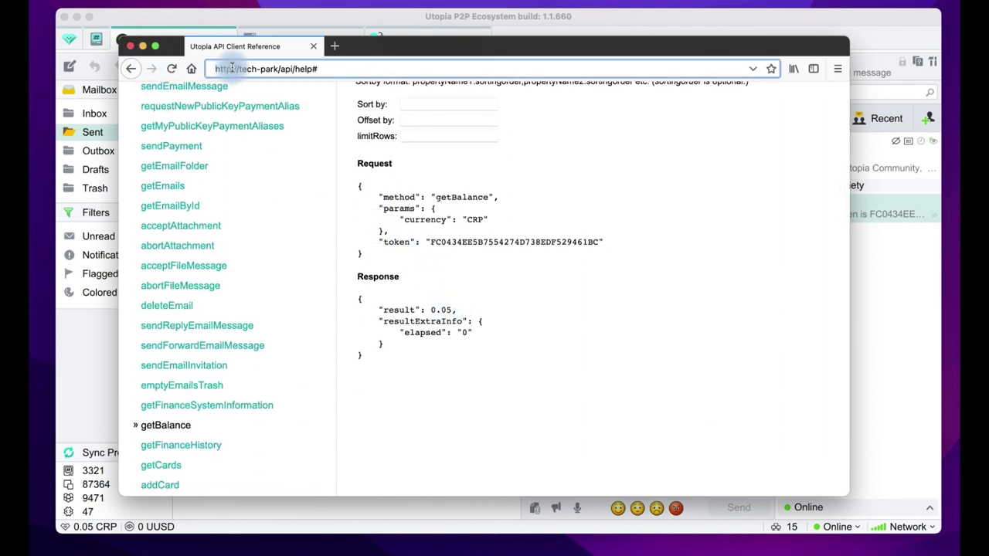
type("s")
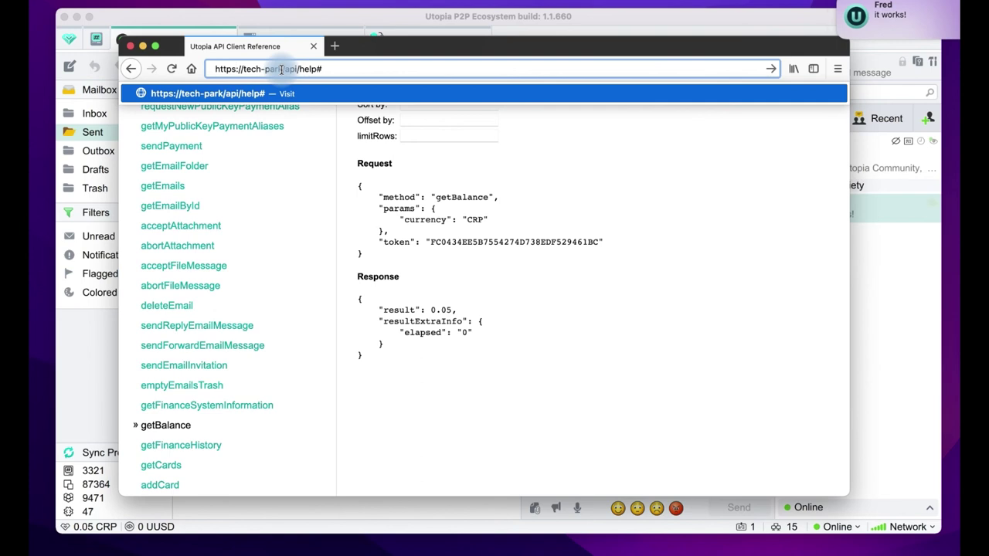
key("Return")
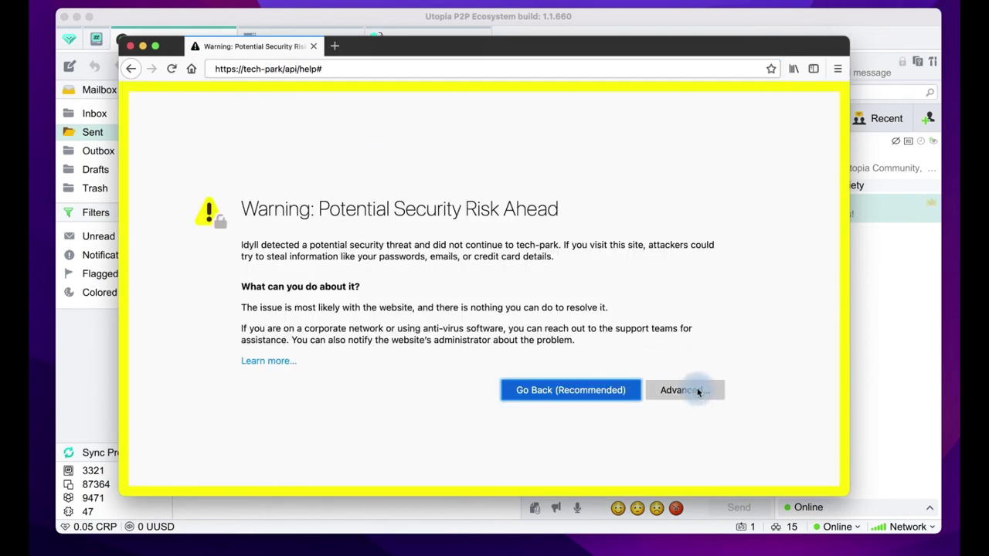
left_click(696, 390)
scroll(540, 386, "down", 3)
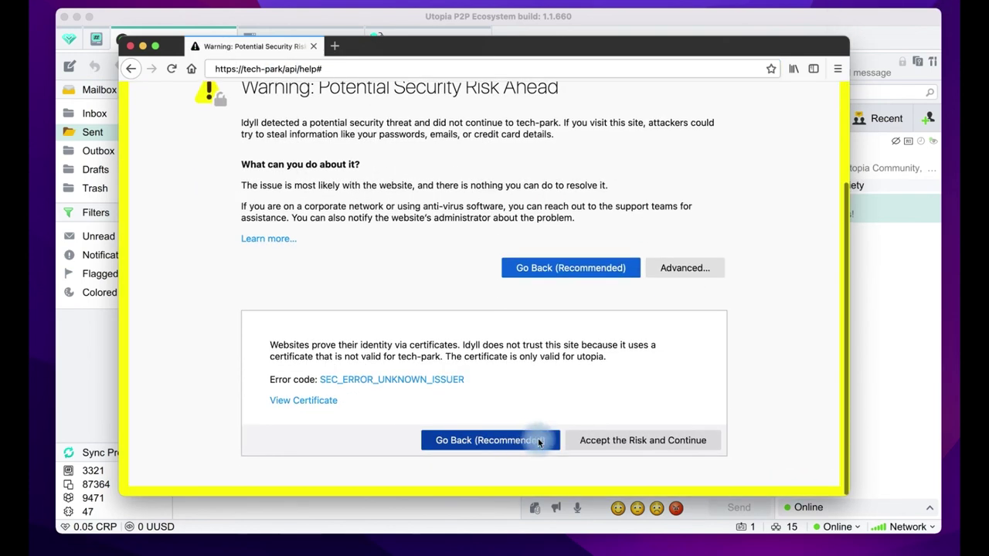
left_click(614, 441)
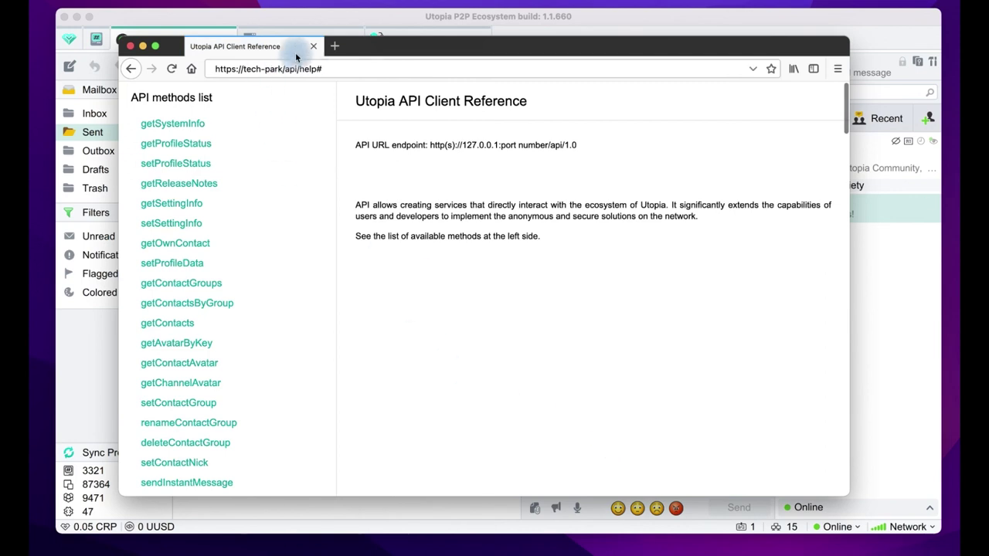
- Choose the getSystemInfo method on the HTTPS page and paste the API token as its access token
left_click(186, 123)
left_click(433, 185)
right_click(435, 185)
left_click(455, 221)
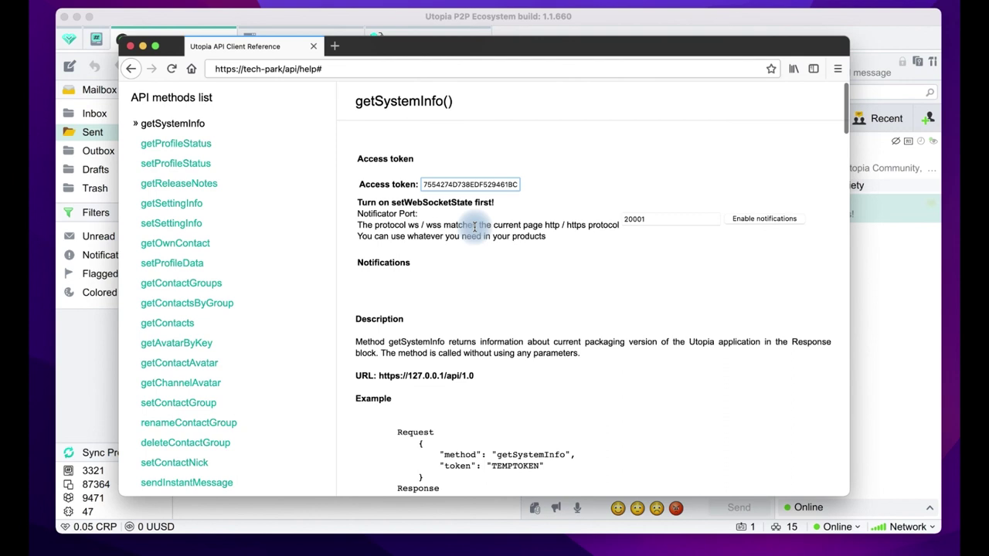
- Execute getSystemInfo over HTTPS and examine the returned response
scroll(474, 225, "down", 15)
left_click(373, 167)
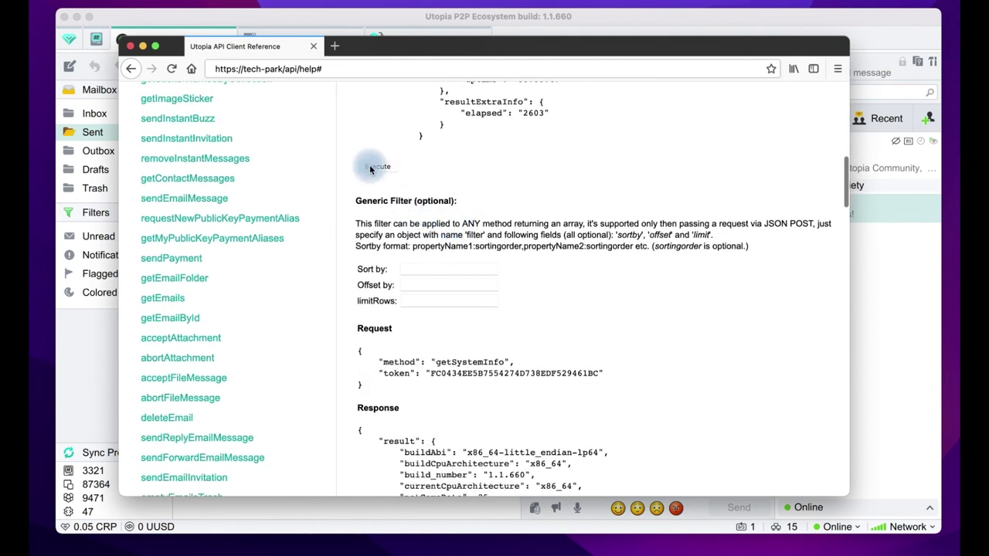
scroll(466, 337, "down", 10)
scroll(466, 334, "up", 7)
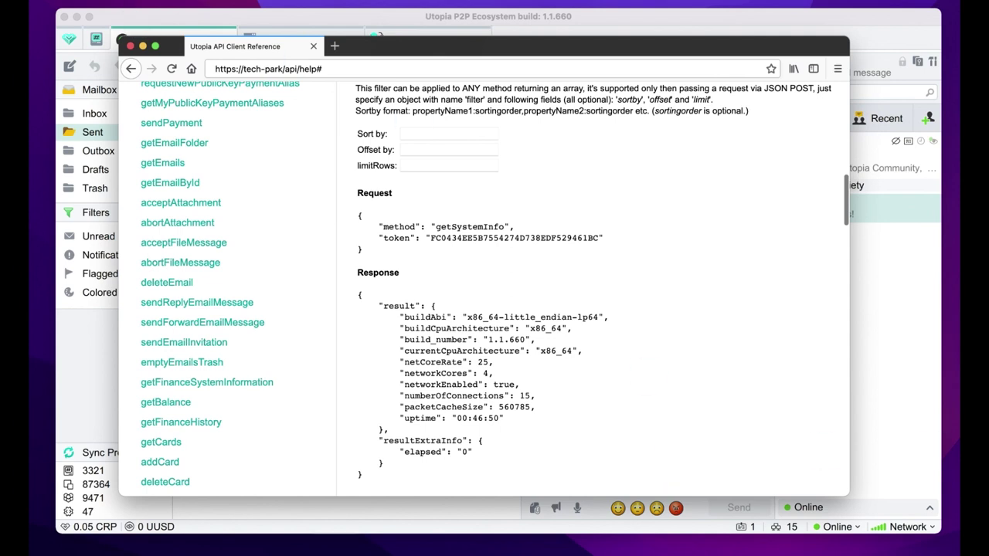
- Return to the Utopia chat with the contact and send the message "great!"
left_click(913, 552)
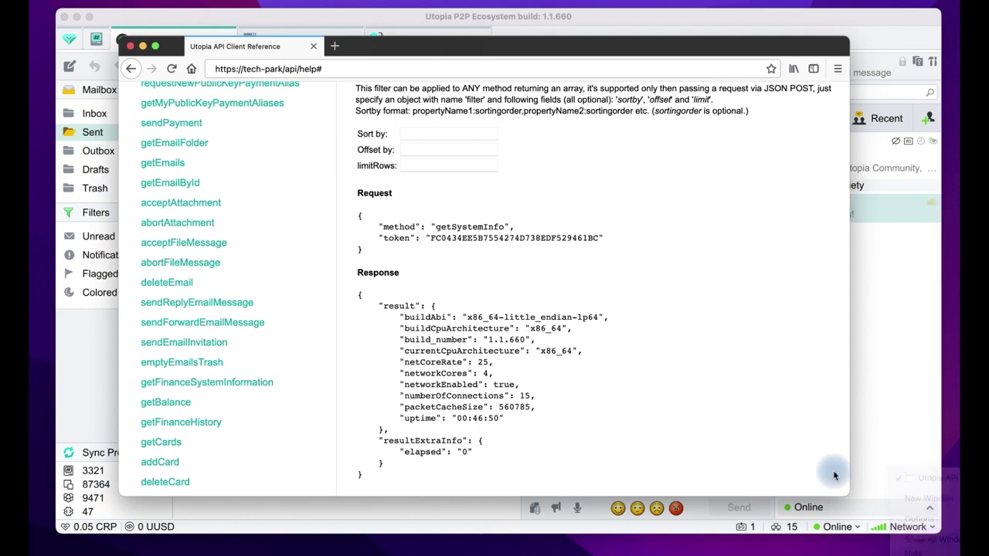
type("great!")
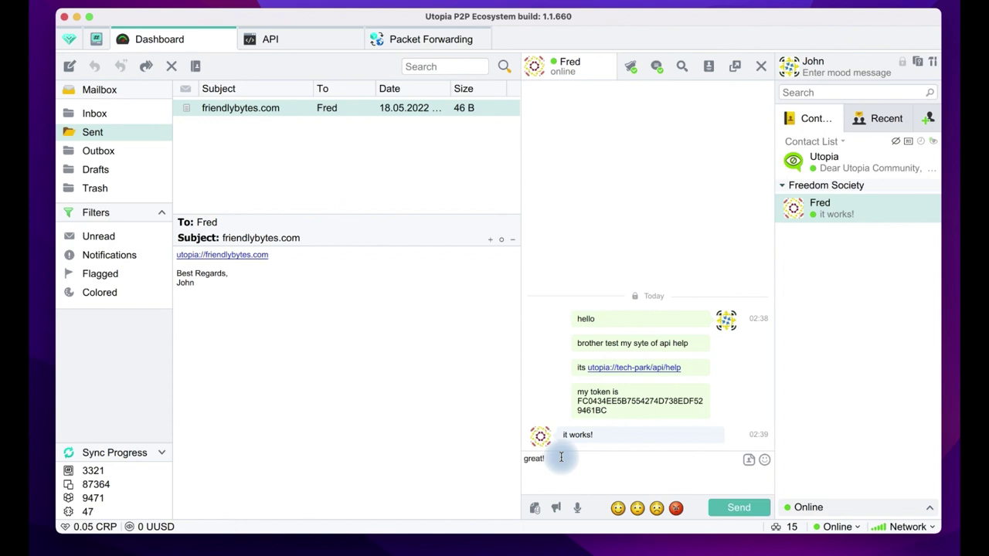
key("Return")
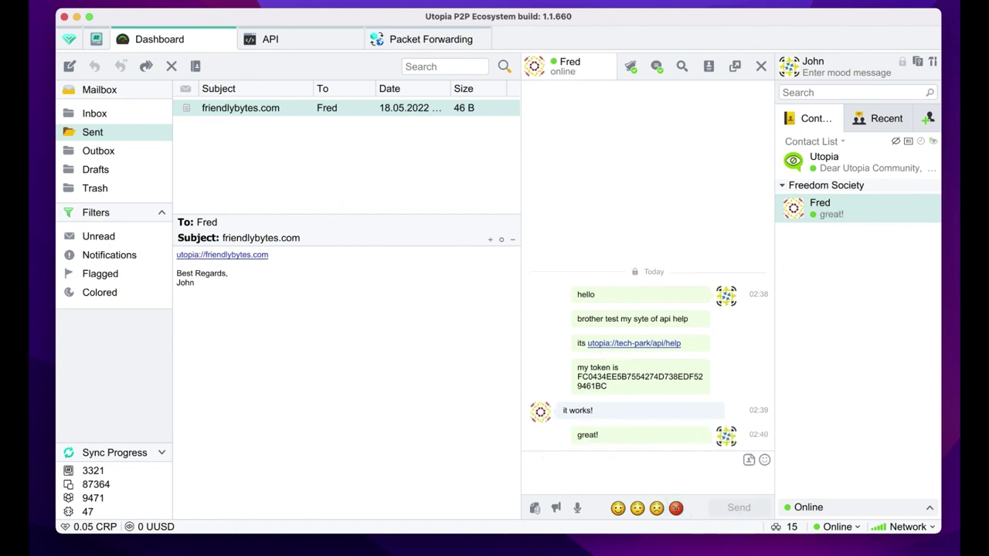